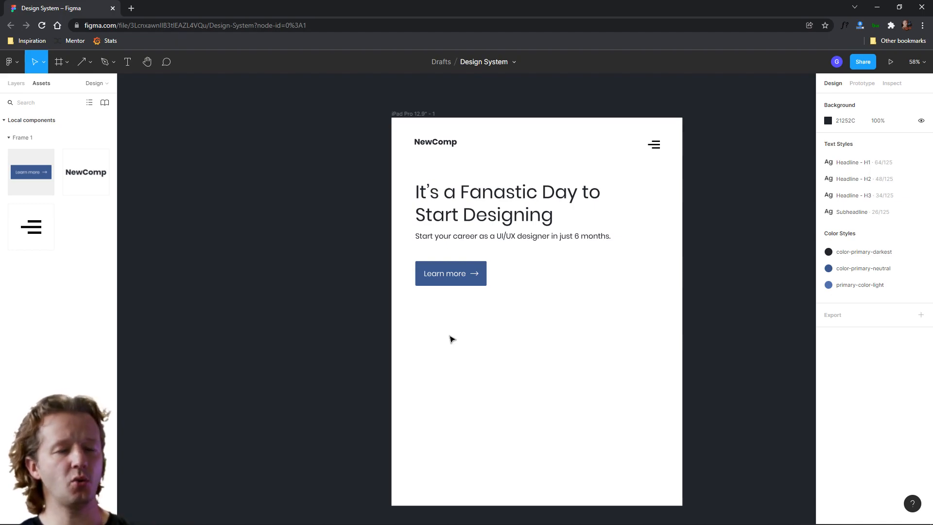
Draw a rectangle about 1024 × 659 covering the lower part of the iPad frame
drag(518, 382, 535, 411)
drag(392, 309, 685, 509)
click(90, 66)
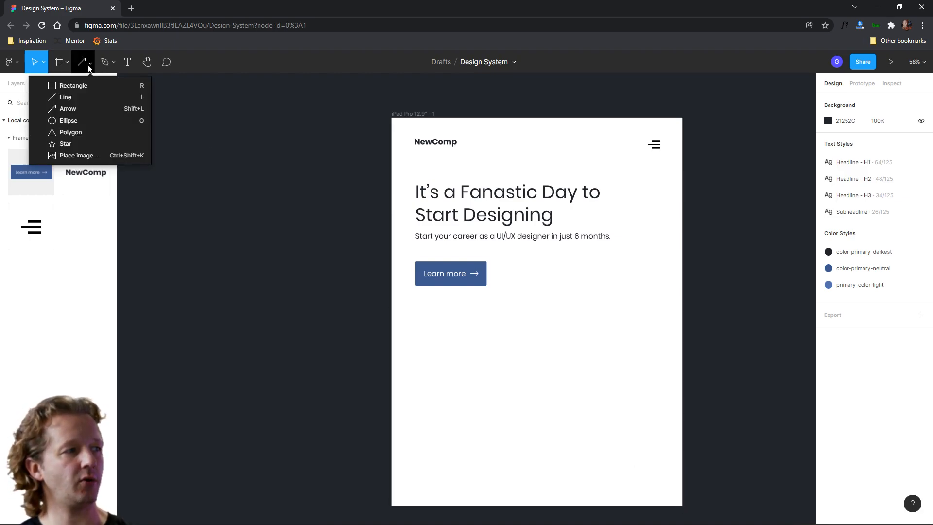
click(108, 86)
mouse_move(392, 319)
mouse_down()
mouse_move(701, 491)
mouse_move(682, 506)
mouse_up()
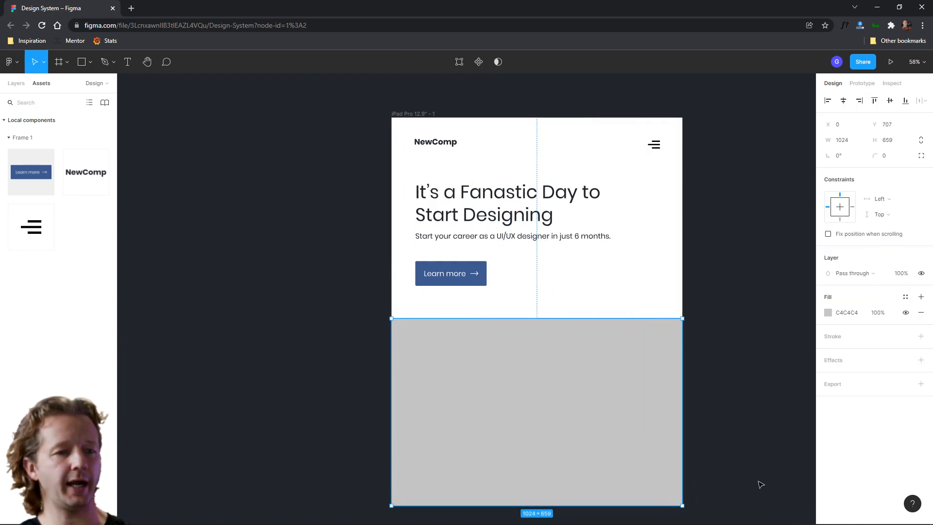
Open the rectangle's fill colour and pick a light grey in the colour field
click(829, 313)
click(714, 416)
click(759, 219)
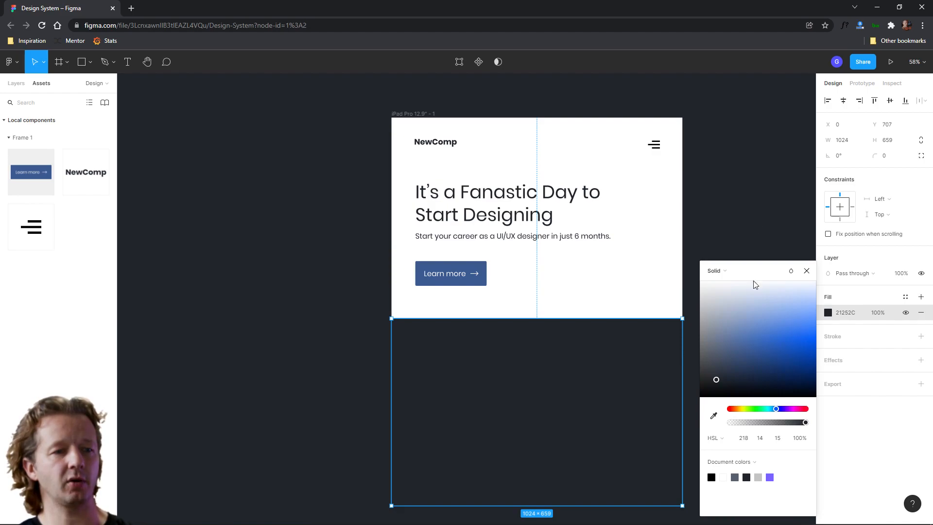
click(712, 301)
drag(713, 305, 715, 299)
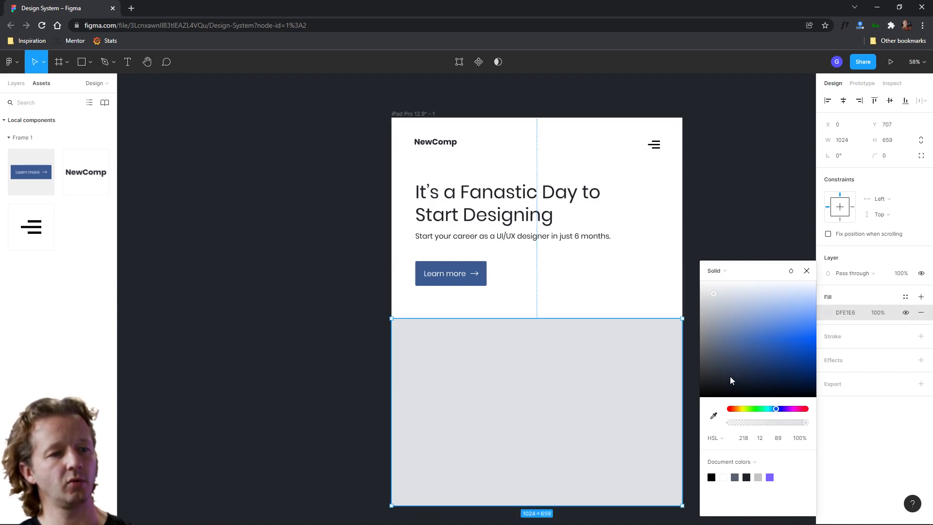
drag(718, 295, 712, 293)
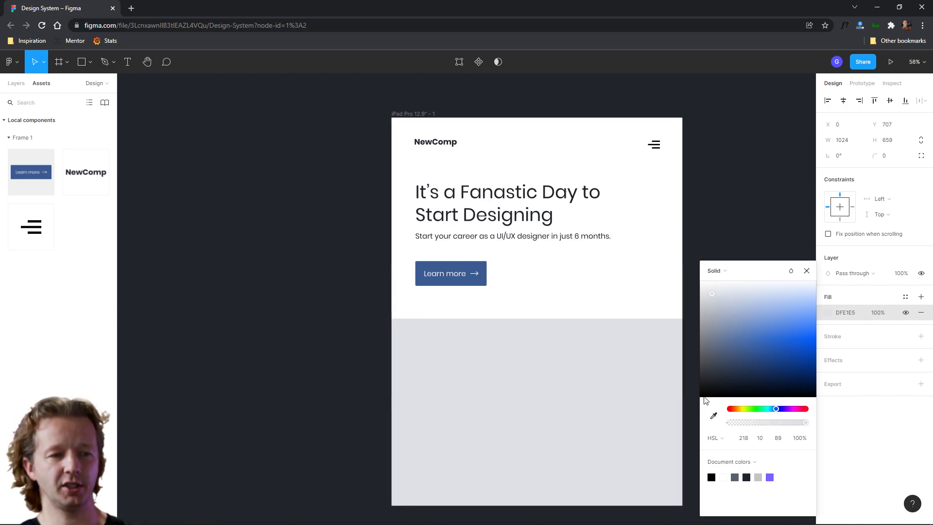
Sample the dark canvas background with the eyedropper, then raise the fill's lightness to 90 for E2E5E9
click(714, 416)
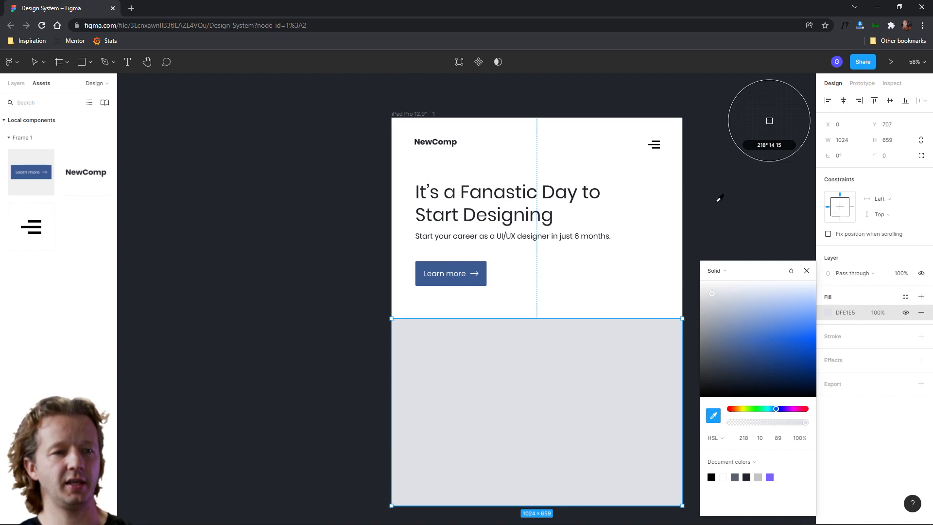
click(719, 201)
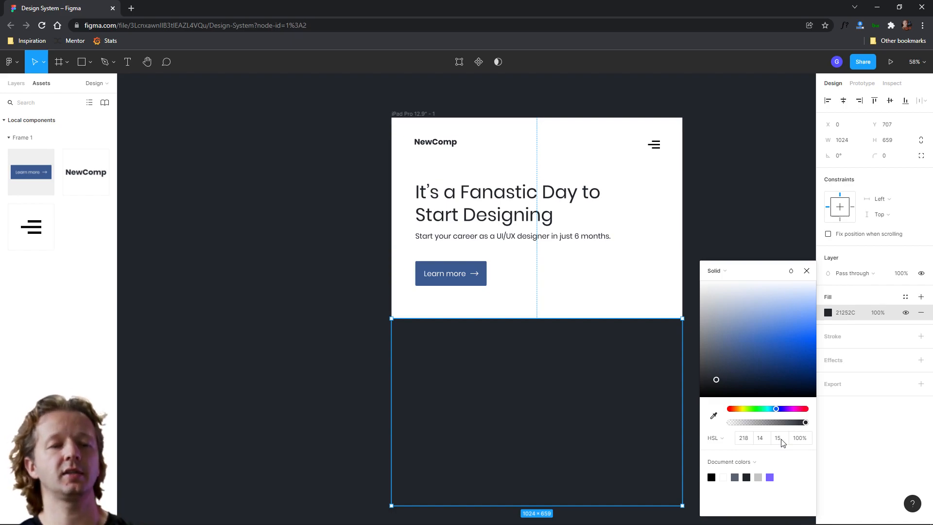
click(761, 440)
click(775, 440)
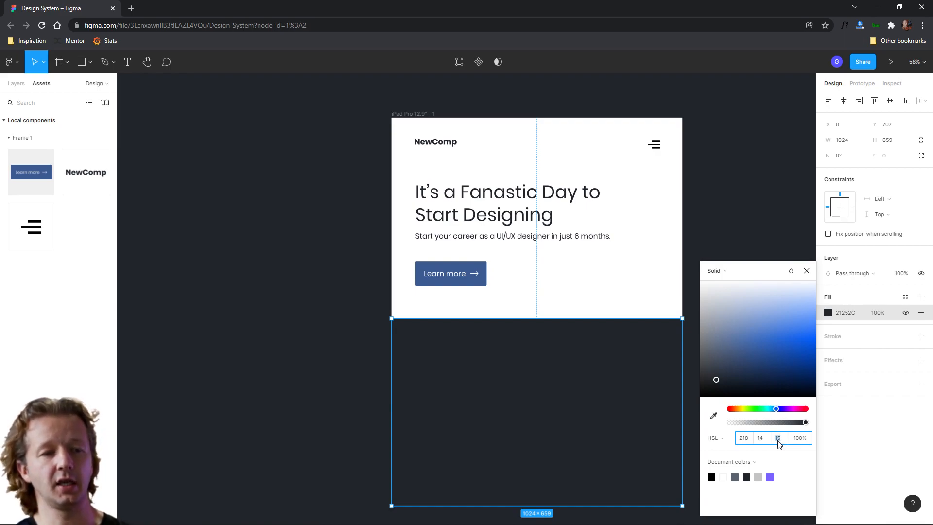
key(Up)
key(Up)
key(Up)
key(Up)
key(Up)
key(Up)
key(Up)
key(Up)
key(Up)
key(Up)
key(Up)
key(Up)
key(Up)
key(Up)
key(Up)
key(Up)
key(Up)
key(Up)
key(Up)
key(Up)
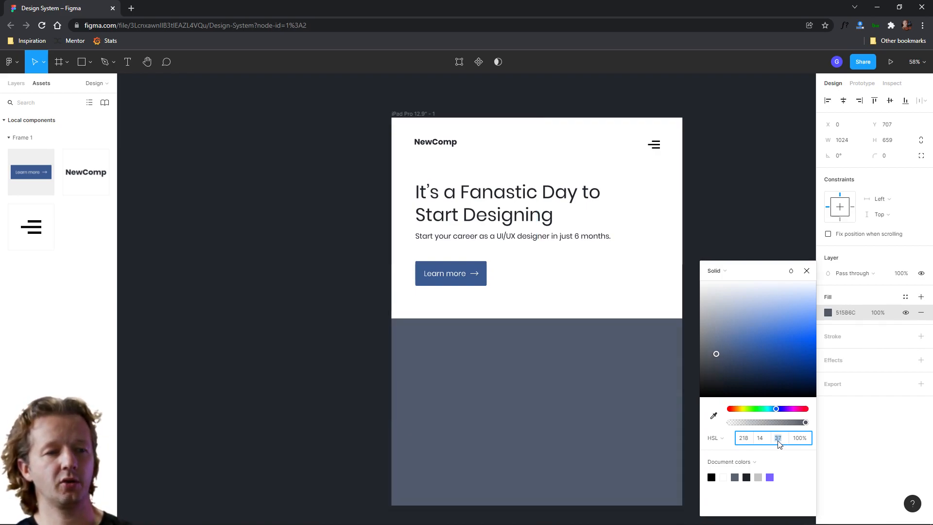
key(Up)
key(Up)
key(Up)
key(Up)
key(Up)
key(Up)
key(Up)
key(Up)
key(Up)
key(Up)
key(Up)
key(Up)
key(Up)
key(Up)
key(Up)
key(Up)
key(Up)
key(Up)
key(Up)
key(Up)
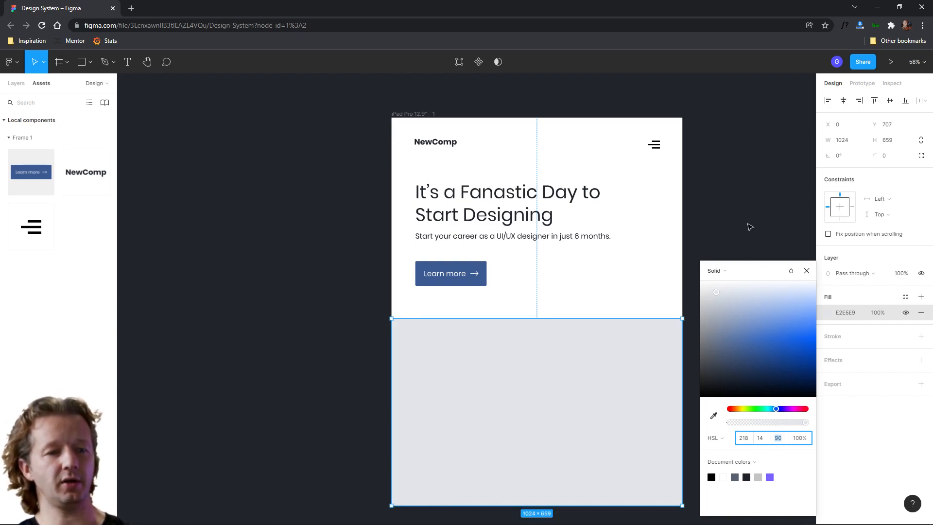
click(750, 226)
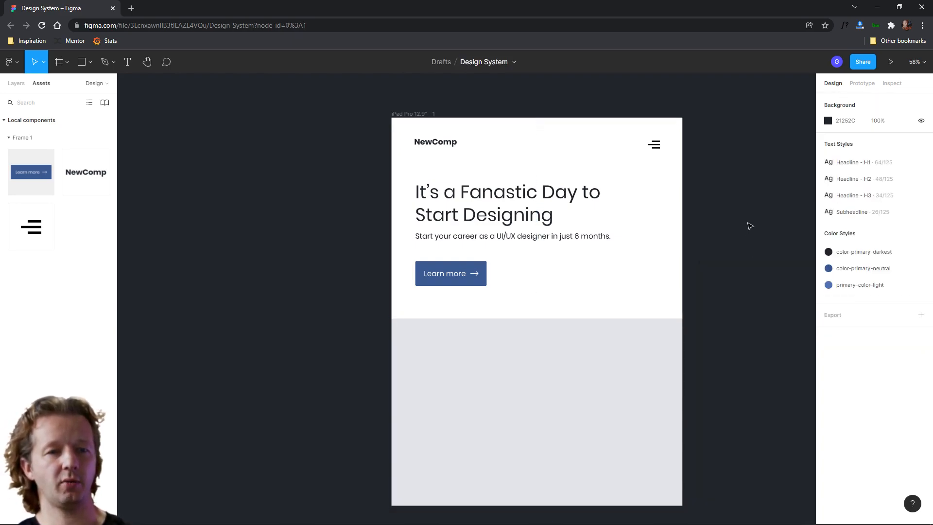
Create a new colour style named primary-color-lightest from the rectangle's fill
click(594, 340)
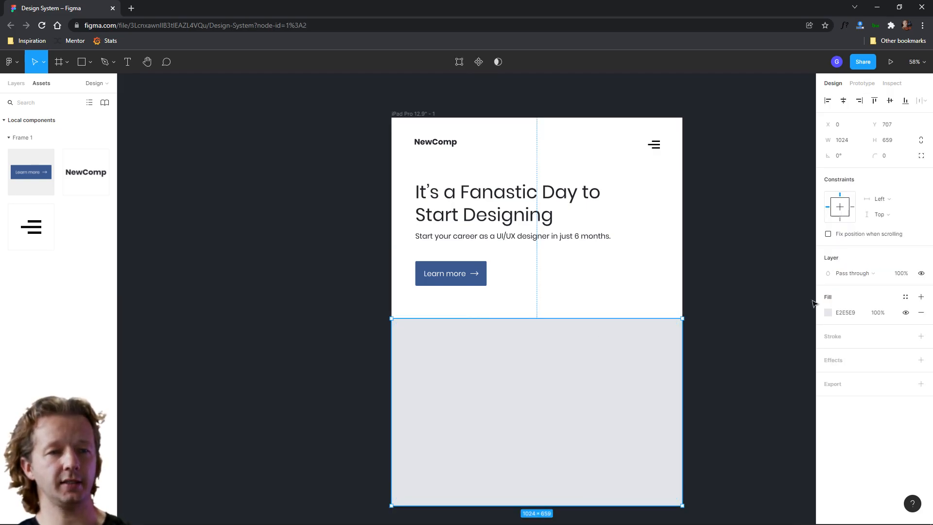
click(905, 296)
click(916, 316)
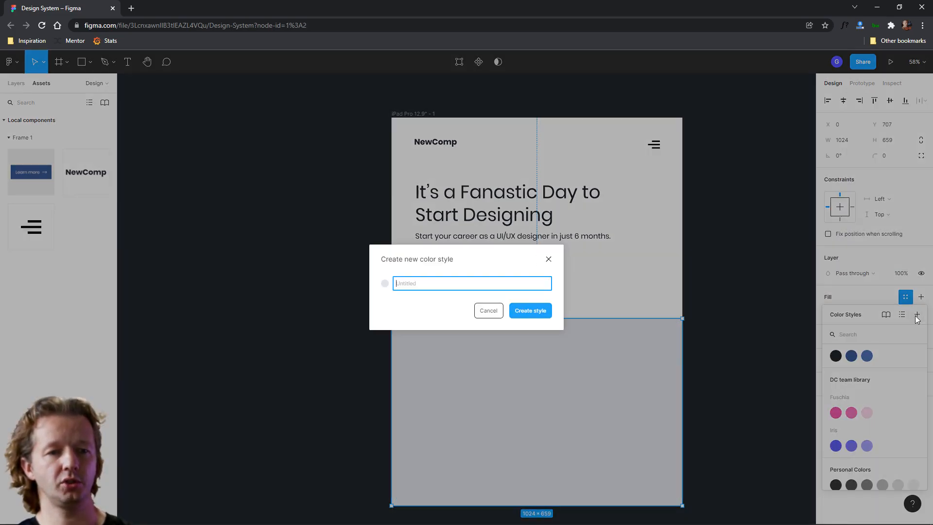
text(primary-col)
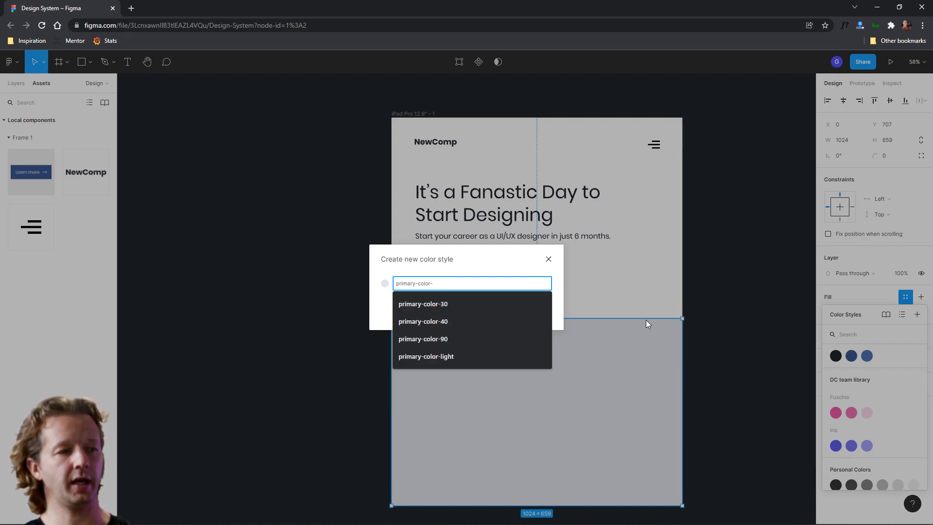
text(or-lightest)
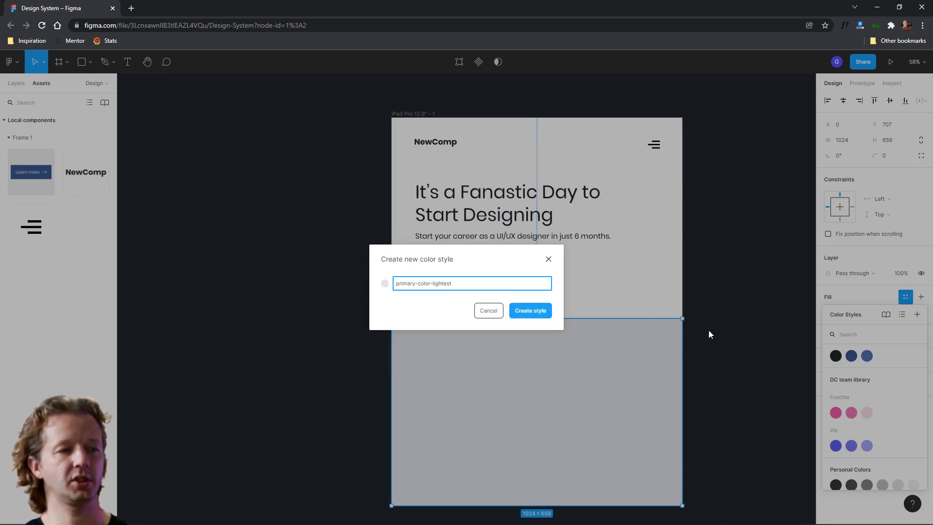
click(535, 310)
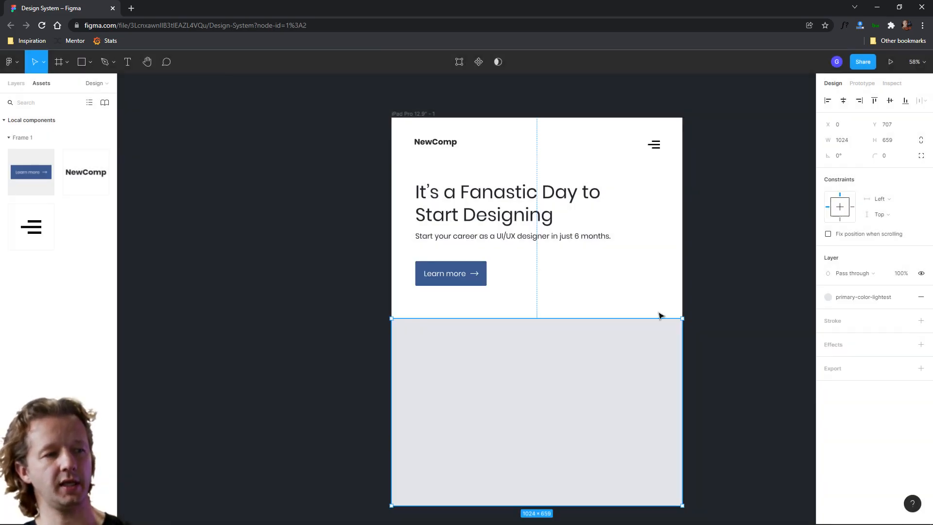
On the Colors page, duplicate the primary-color-light swatch and its label and apply the primary-color-lightest style to the new swatch
click(18, 84)
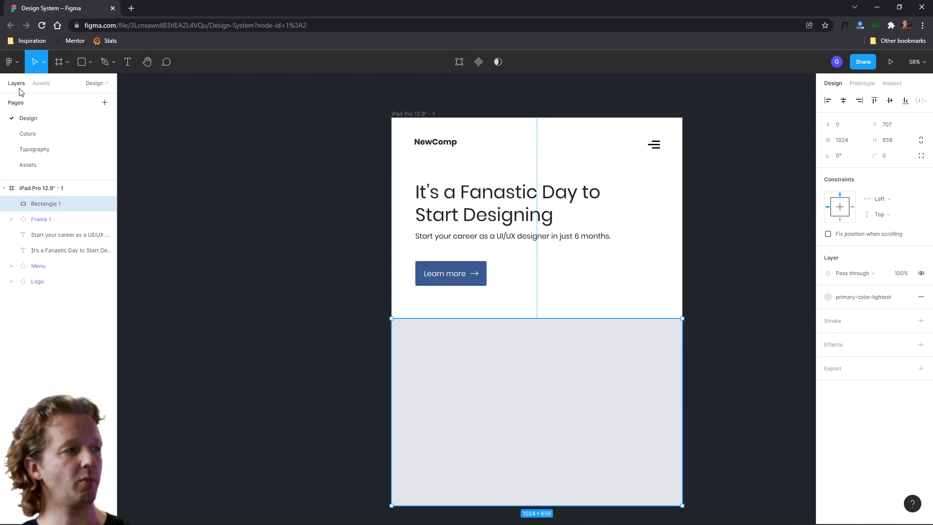
click(27, 139)
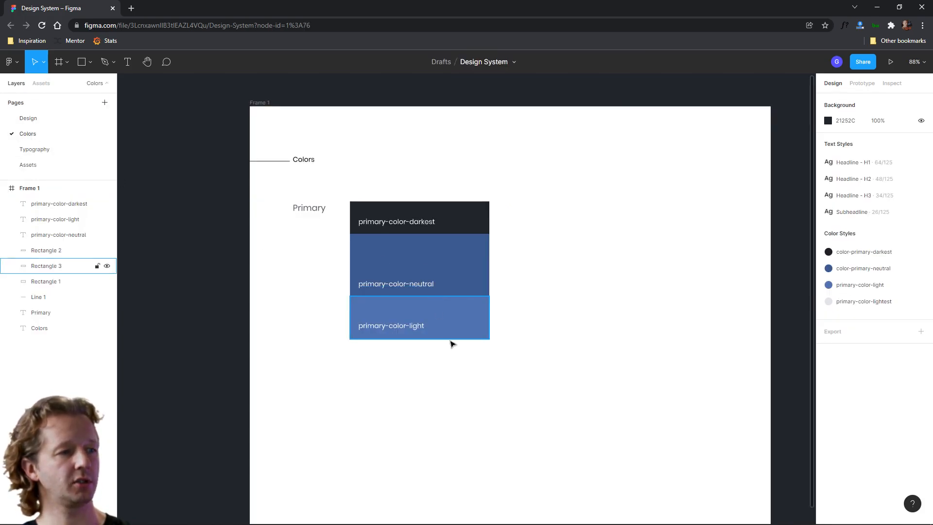
drag(312, 313, 507, 358)
drag(452, 321, 439, 360)
click(468, 406)
click(455, 357)
click(827, 297)
click(828, 297)
click(827, 297)
click(886, 356)
click(600, 365)
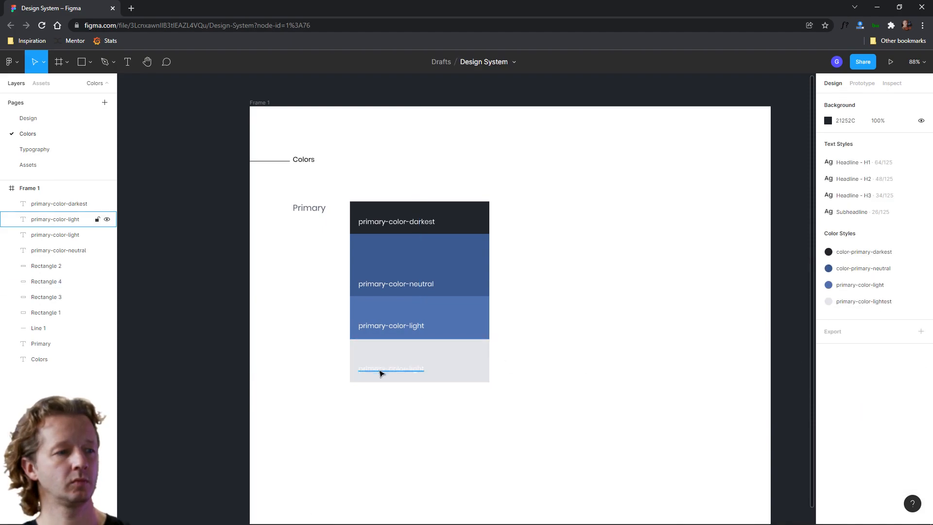
Make the new swatch label's text dark and rename it primary-color-lightest
click(384, 370)
click(830, 419)
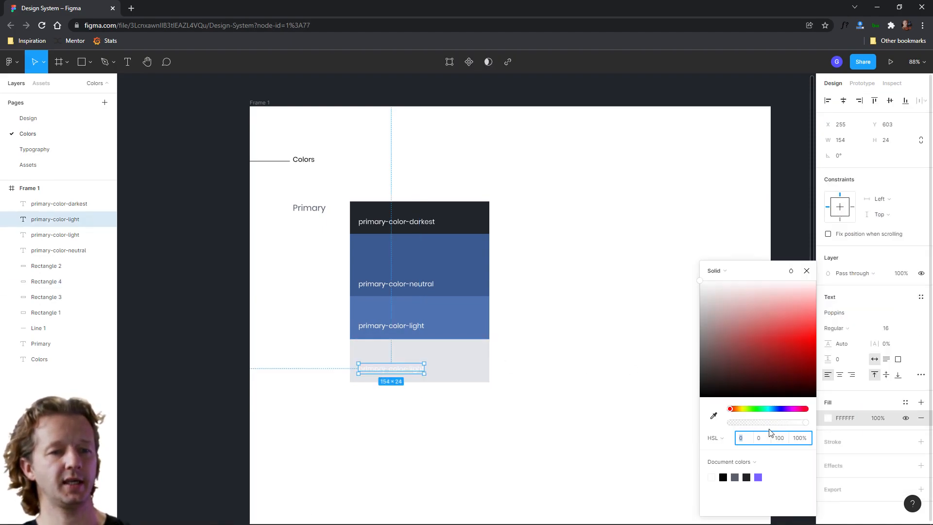
drag(707, 375, 697, 401)
click(482, 411)
double_click(393, 370)
click(405, 369)
text(est)
key(Escape)
click(617, 356)
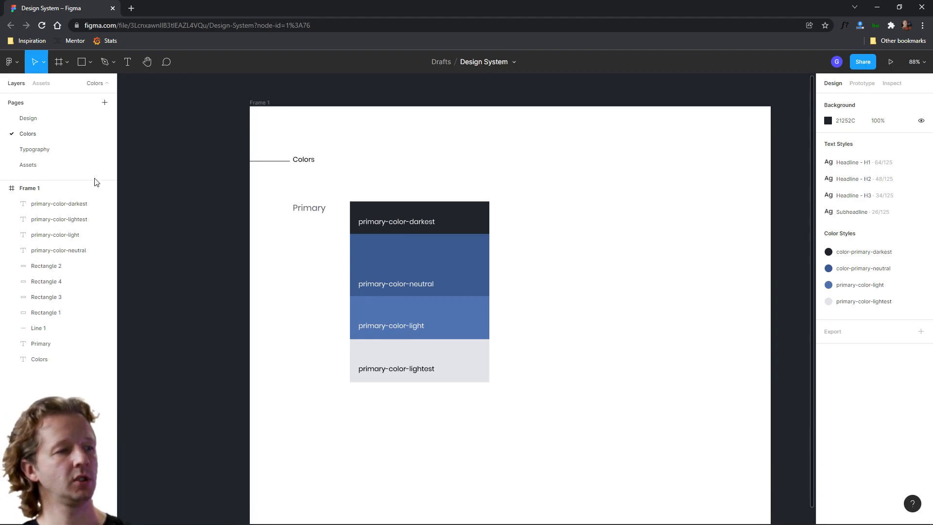
Return to the Design page, select the iPad frame and show its layout grids
click(28, 118)
click(339, 281)
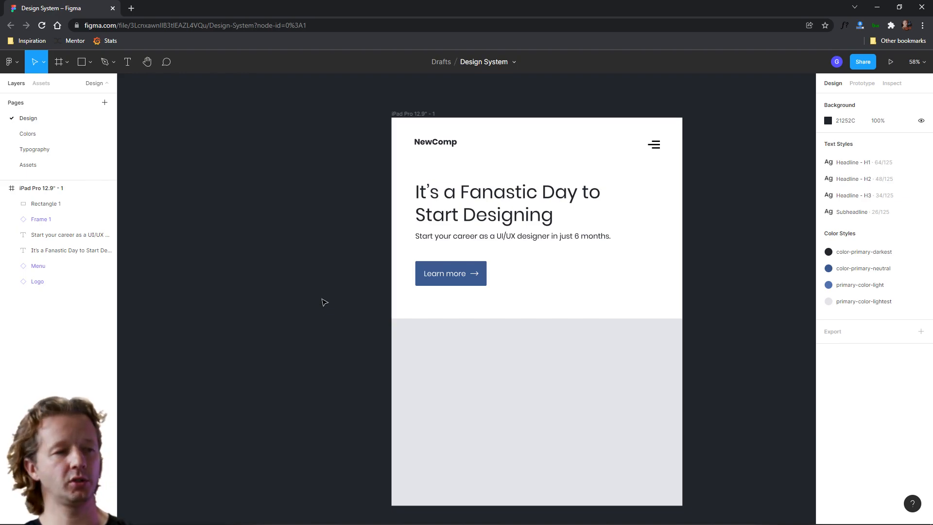
click(410, 119)
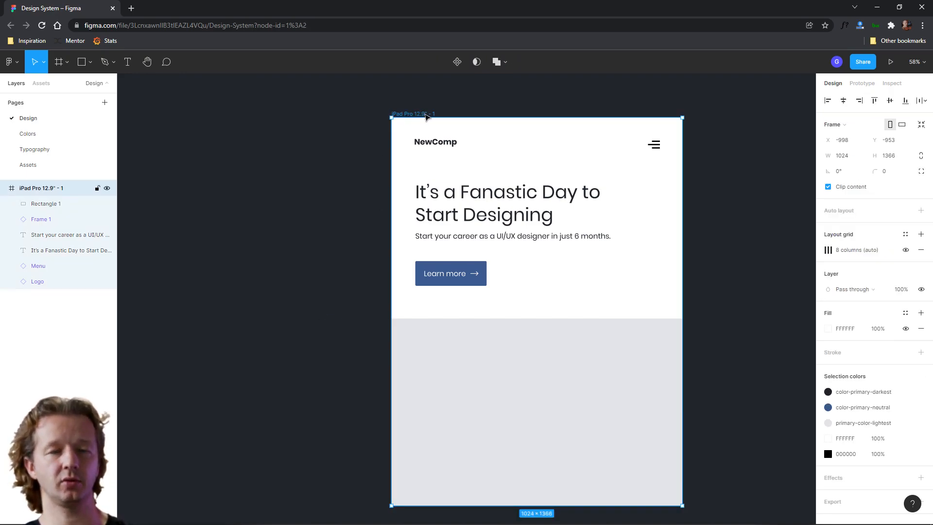
click(434, 281)
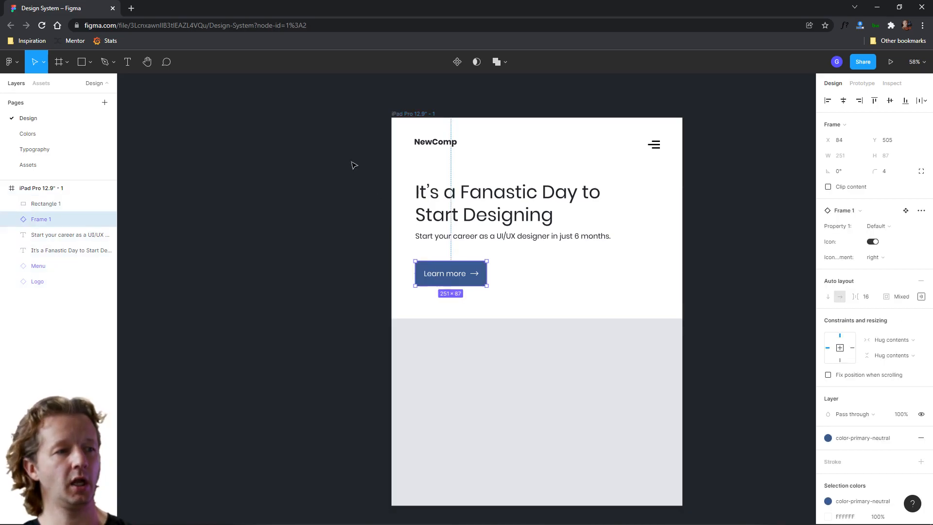
click(418, 114)
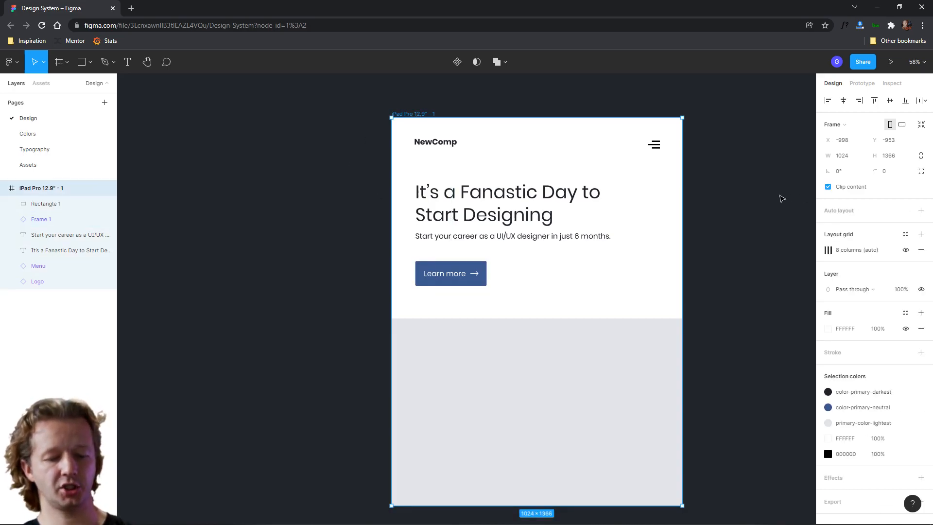
key(ctrl+shift+4)
click(782, 236)
scroll(305, 207, down, 3)
Draw a rectangle about 422 × 265 in the grey section along the grid columns and fill it white
click(83, 62)
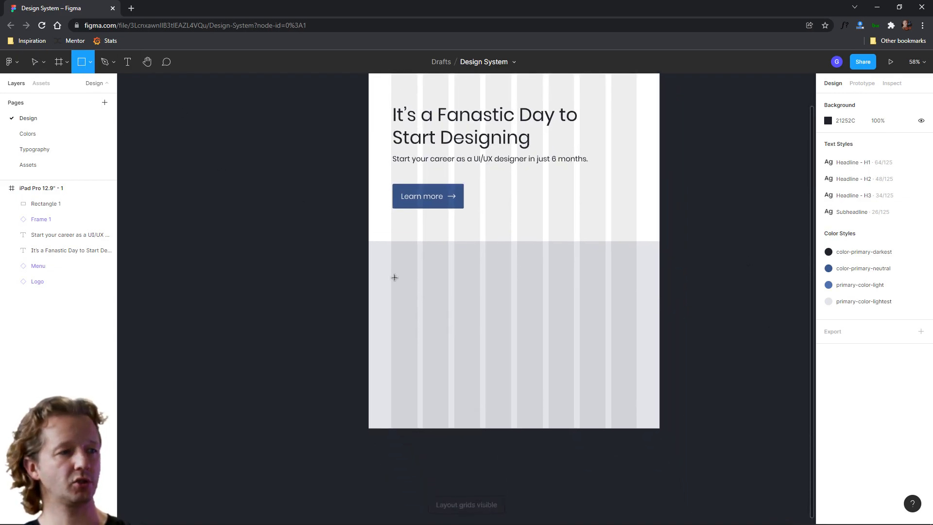
mouse_move(392, 275)
mouse_down()
mouse_move(488, 305)
mouse_move(509, 327)
mouse_move(511, 350)
mouse_up()
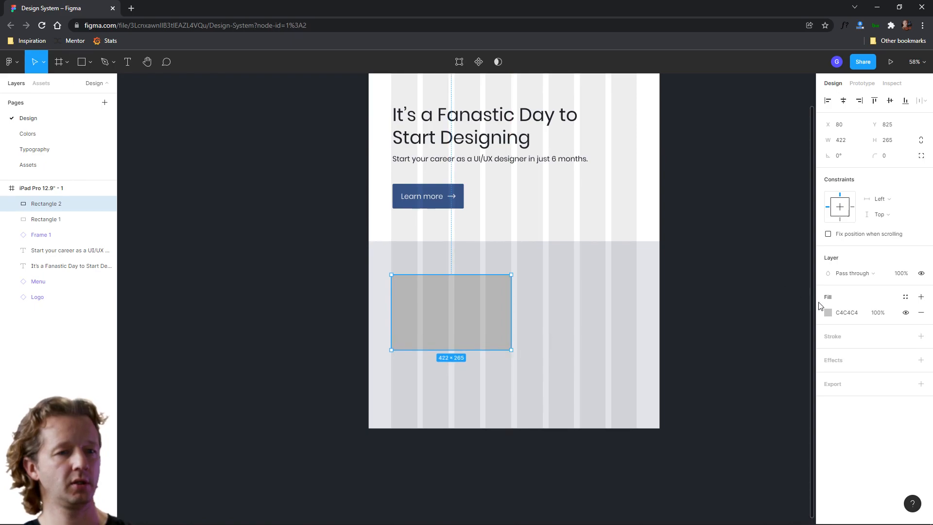
click(828, 312)
drag(772, 321, 636, 243)
click(711, 197)
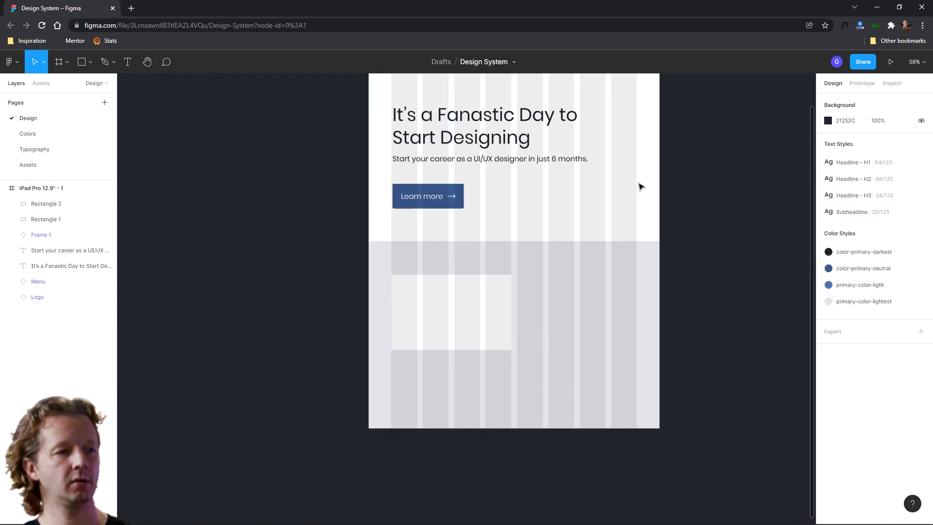
Select the iPad frame and hide its layout grids
scroll(700, 194, down, 2)
scroll(535, 170, up, 2)
scroll(534, 170, right, 2)
click(369, 125)
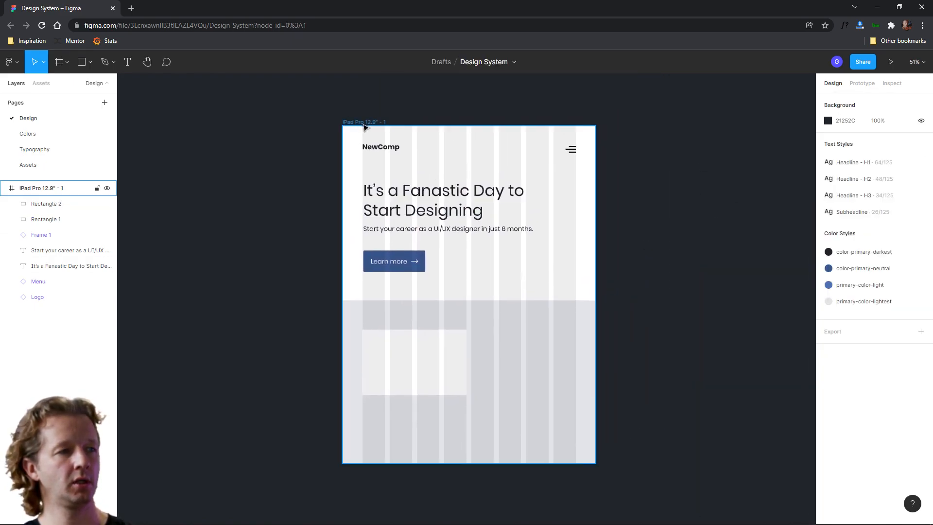
key(ctrl+shift+4)
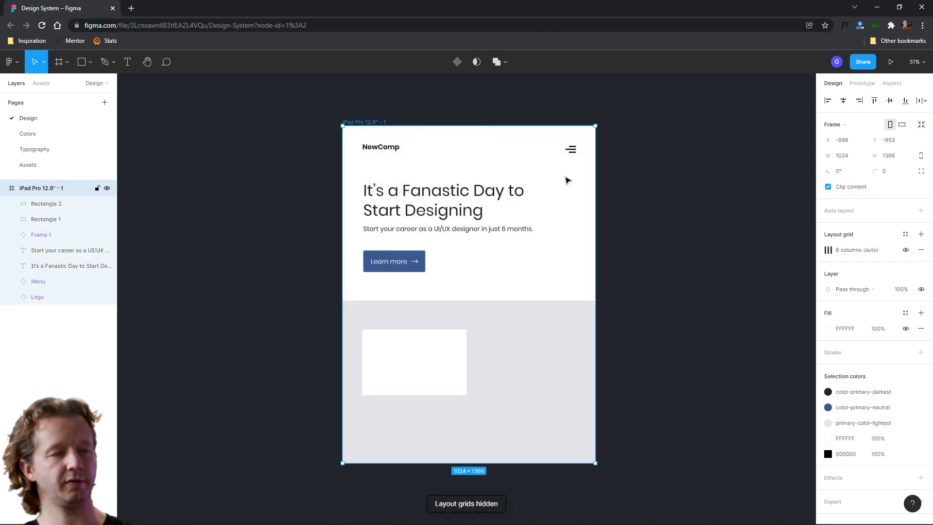
Open the Iconify plugin showing menu icons
click(705, 230)
scroll(637, 360, up, 3)
scroll(656, 331, down, 1)
right_click(633, 232)
mouse_move(693, 303)
click(752, 193)
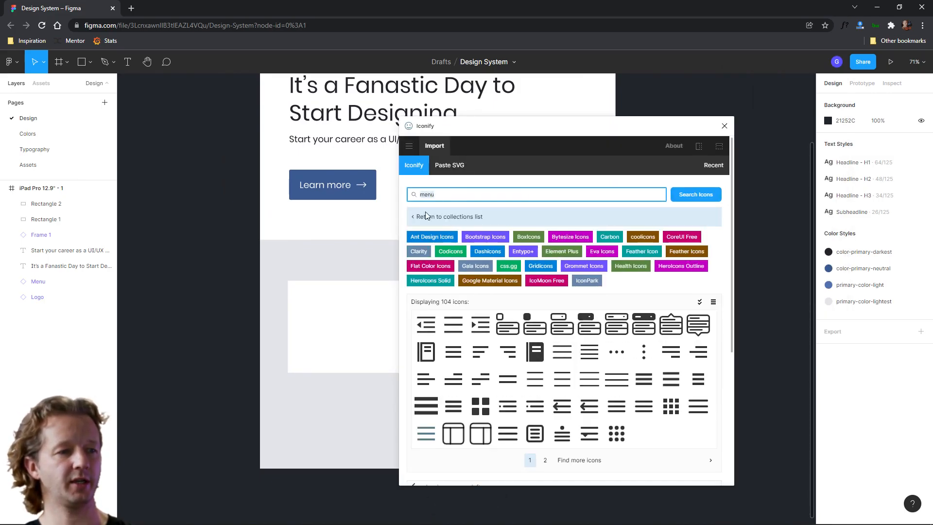
Import the food-menu icon onto the top of the white card and close the plugin
click(534, 351)
drag(478, 382, 360, 318)
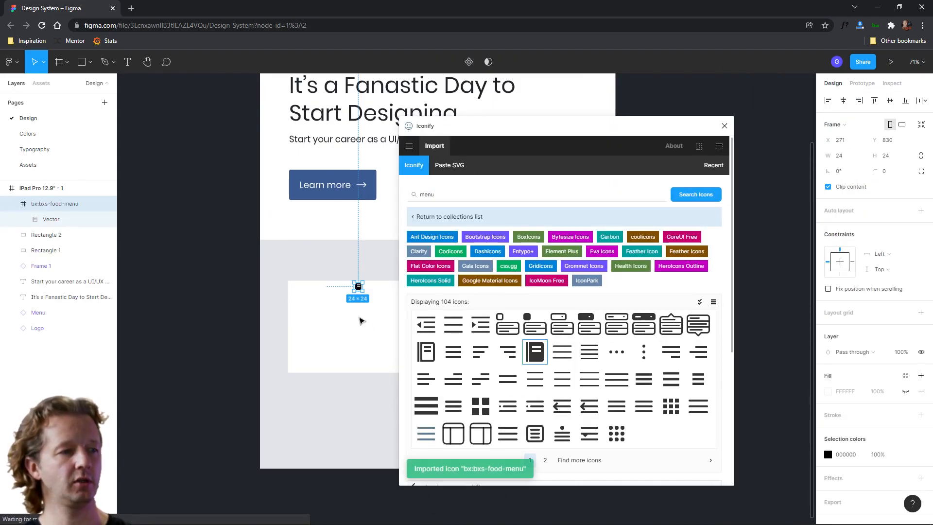
click(724, 126)
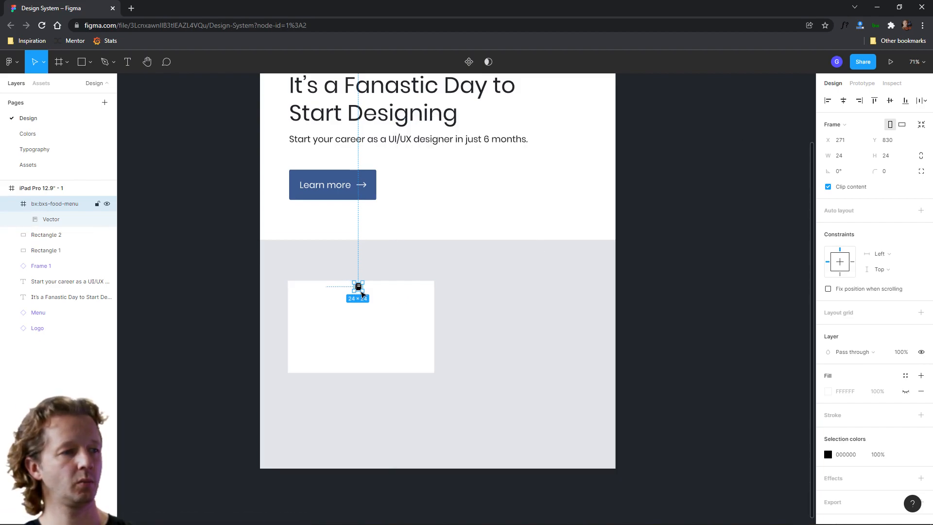
Enlarge the food-menu icon to about 70 × 70 inside the card
drag(365, 294, 359, 315)
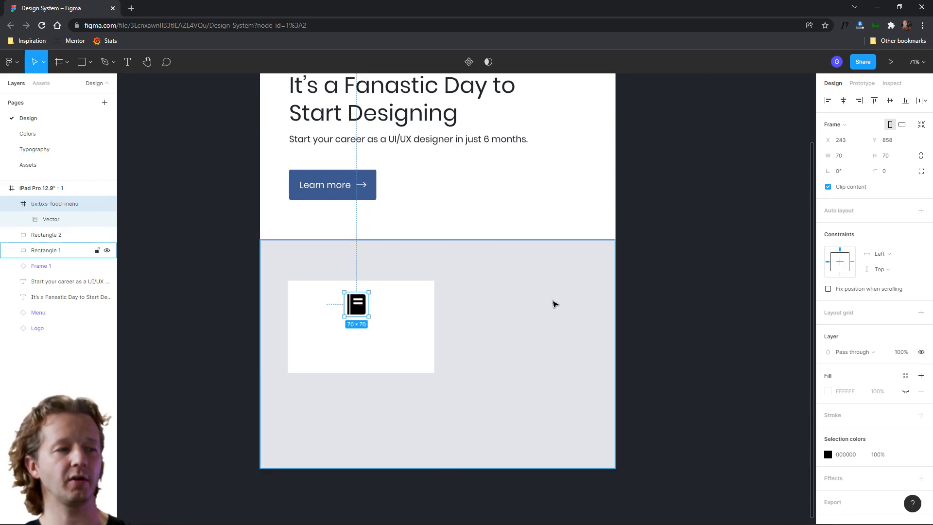
click(559, 304)
click(671, 306)
scroll(475, 337, up, 1)
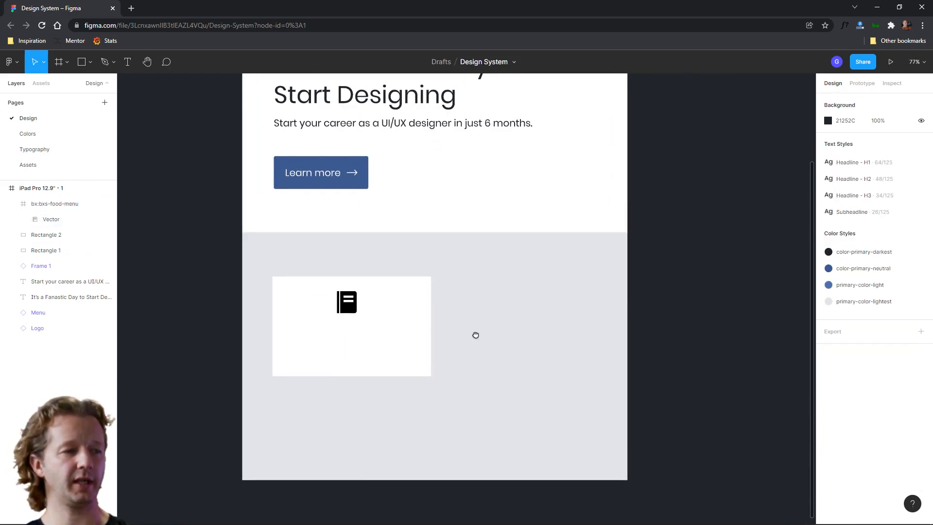
Select the food-menu icon and nudge it slightly upward within the white card
scroll(475, 334, up, 1)
click(416, 308)
click(379, 292)
drag(379, 292, 381, 288)
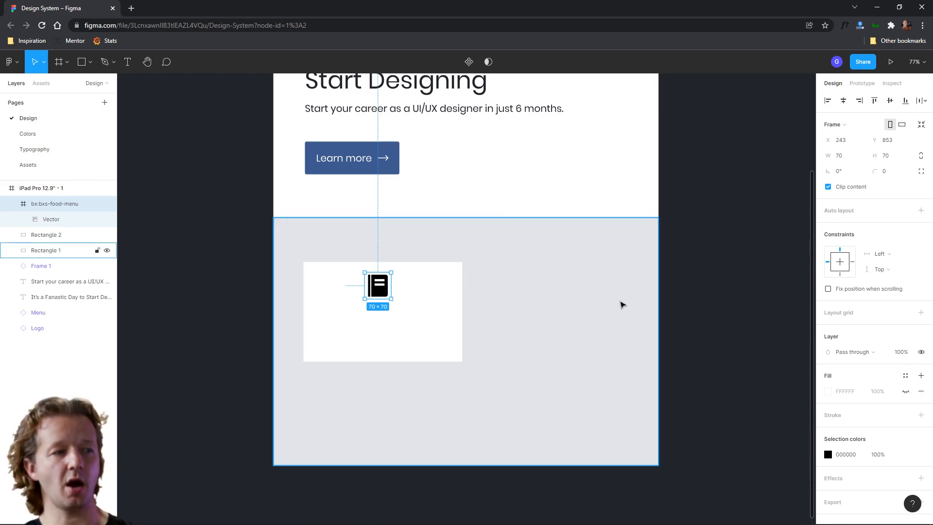
click(559, 314)
Create a text box across the card below the icon containing placeholder text asdf
click(117, 99)
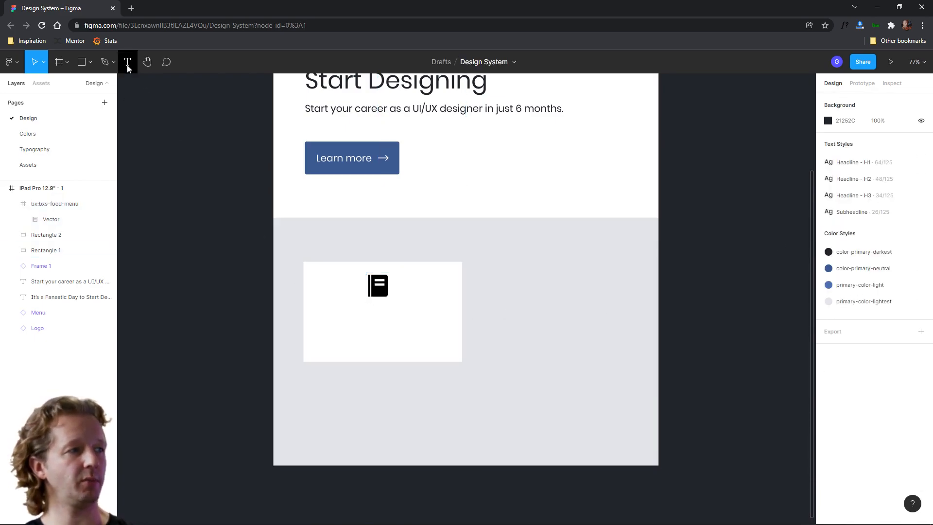
click(125, 66)
drag(306, 307, 462, 342)
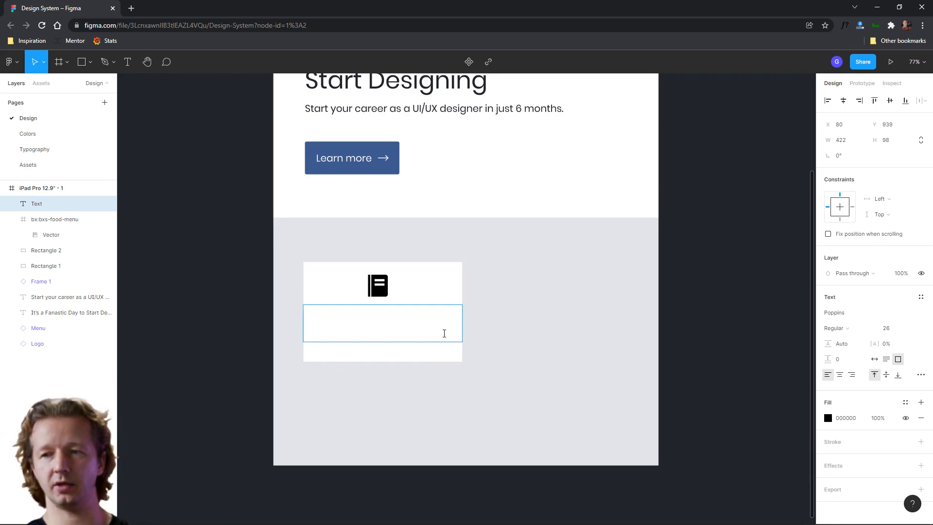
text(asdf)
Copy the hero subheadline text and paste it into the card's text box, replacing the placeholder
click(391, 114)
key(Return)
key(ctrl+c)
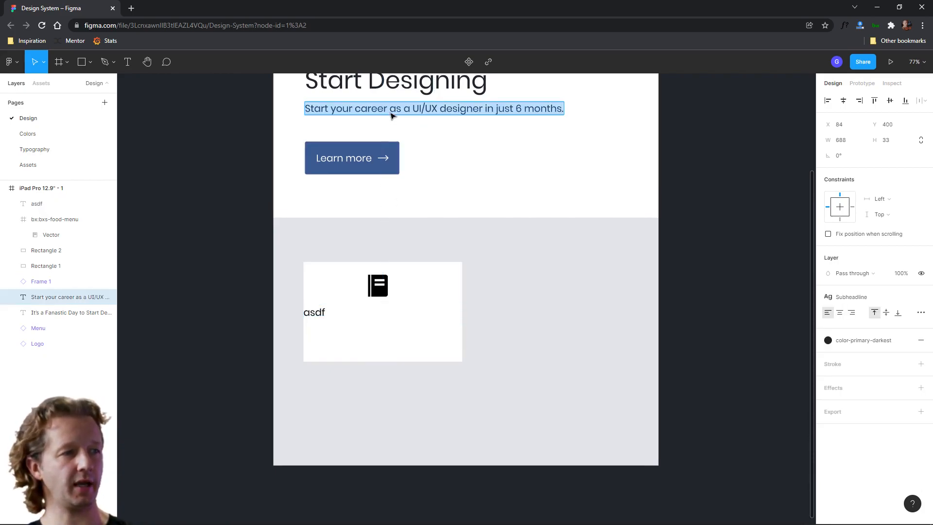
double_click(315, 312)
key(ctrl+v)
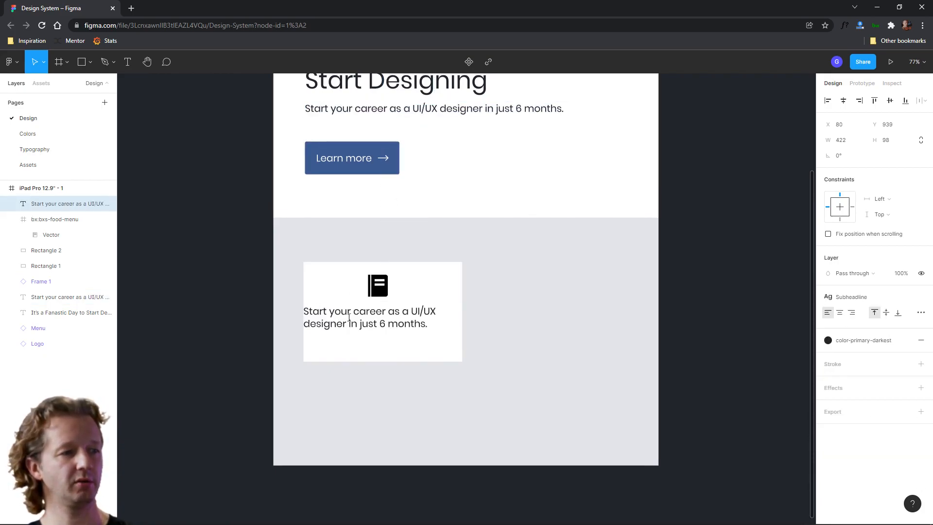
key(Escape)
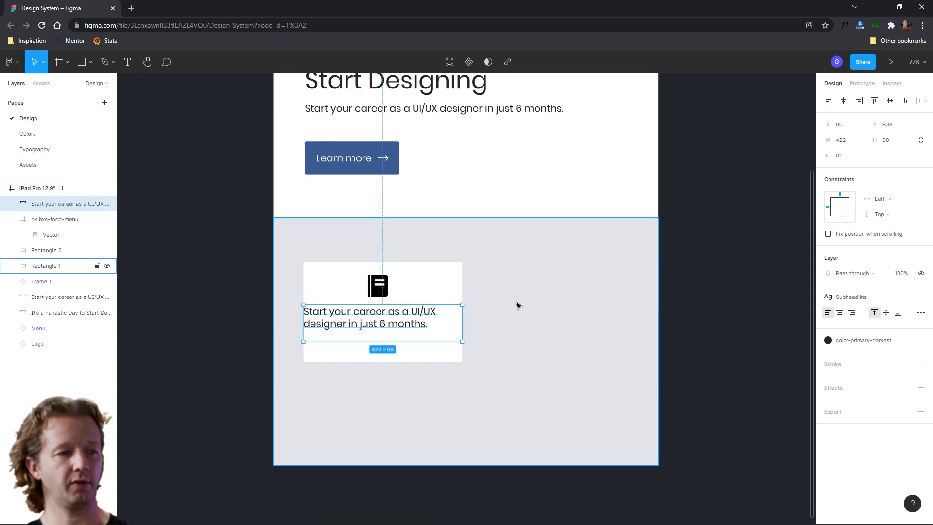
Detach the Subheadline text style from the card text
click(917, 342)
key(ctrl+z)
click(905, 340)
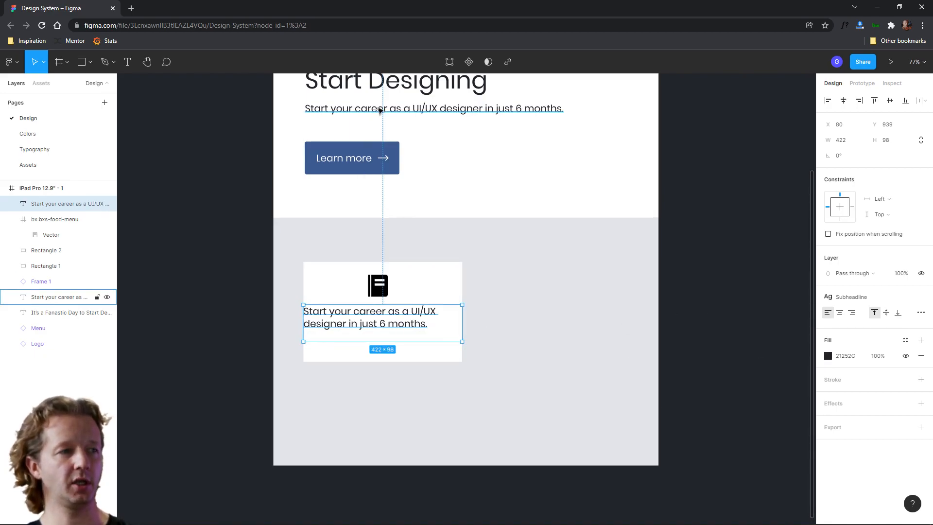
Inspect the hero subheadline's properties in the Inspect view
click(495, 111)
click(891, 83)
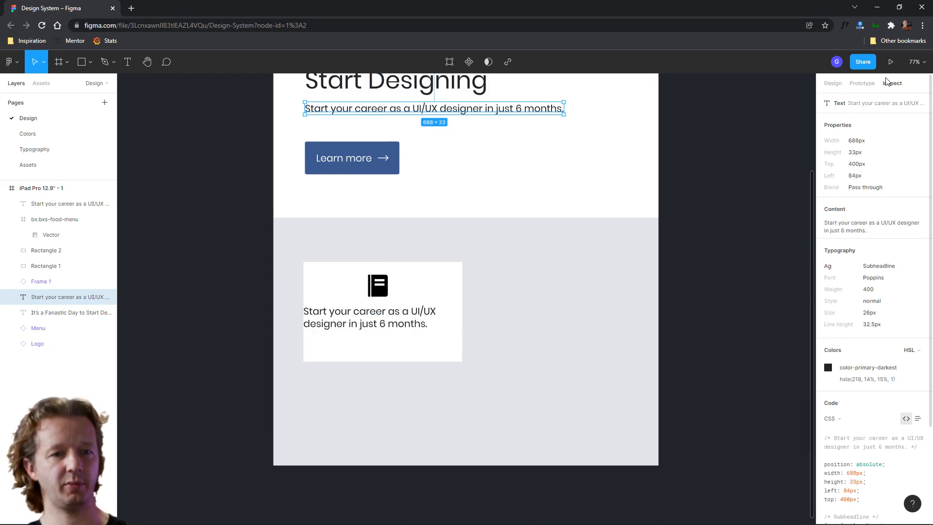
click(833, 83)
Set the card text's font size to 20
click(432, 315)
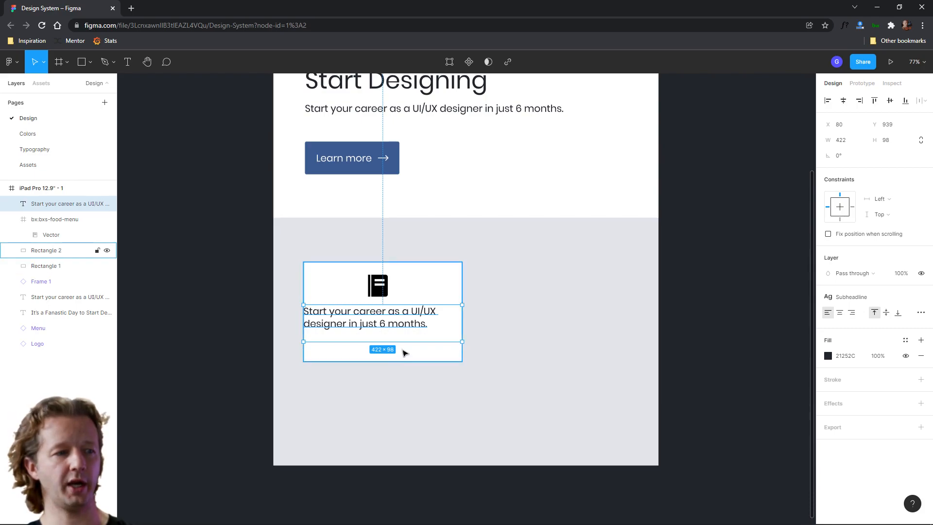
click(921, 297)
click(892, 328)
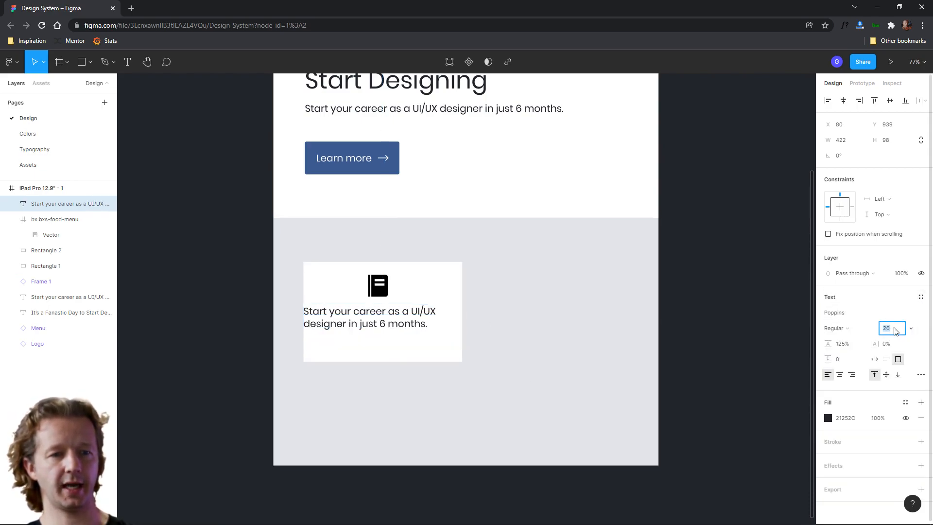
text(20)
key(Return)
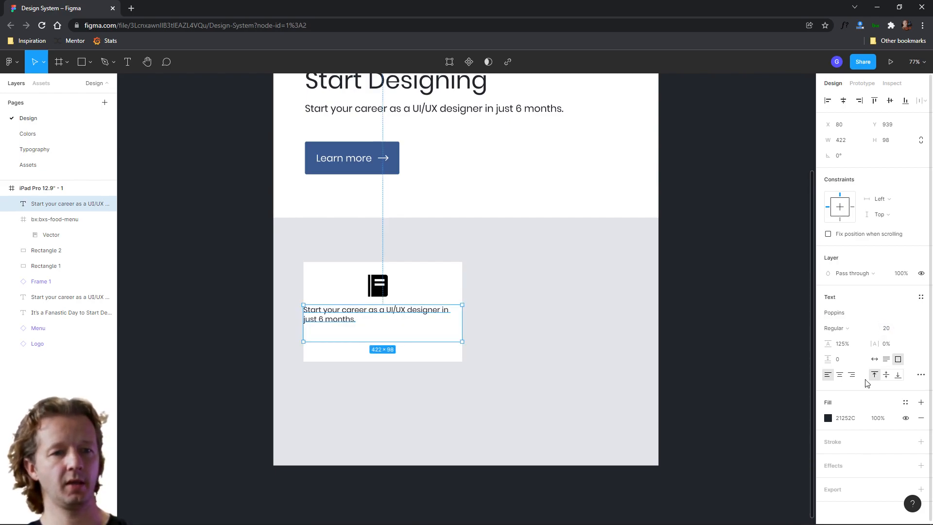
Center-align the card text and resize its box to about 280 × 50
click(843, 377)
drag(463, 323, 435, 323)
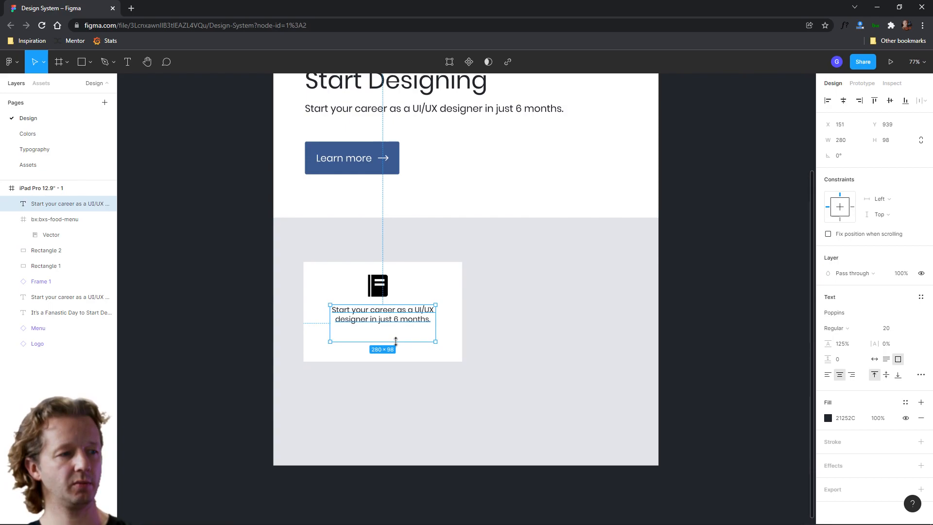
drag(421, 342, 396, 330)
Move the food-menu icon slightly down and right within the card
drag(385, 292, 389, 296)
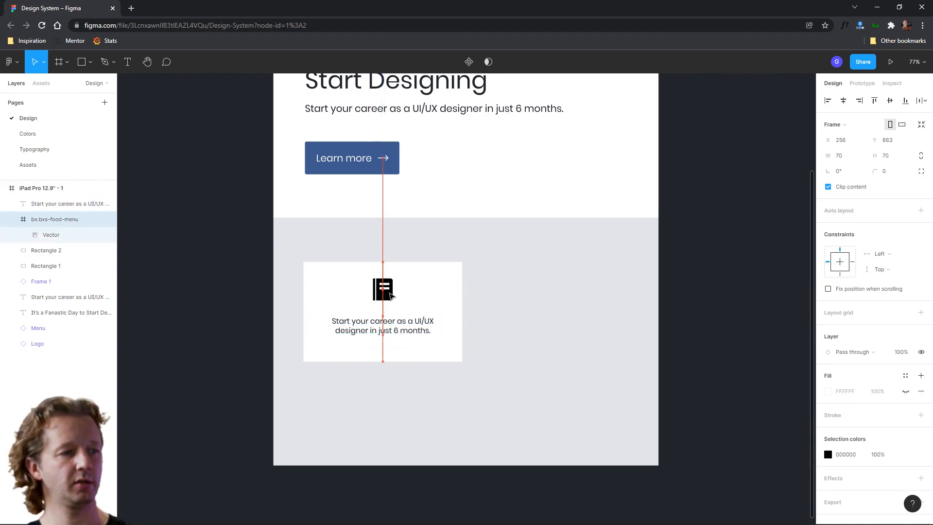
click(588, 367)
click(384, 326)
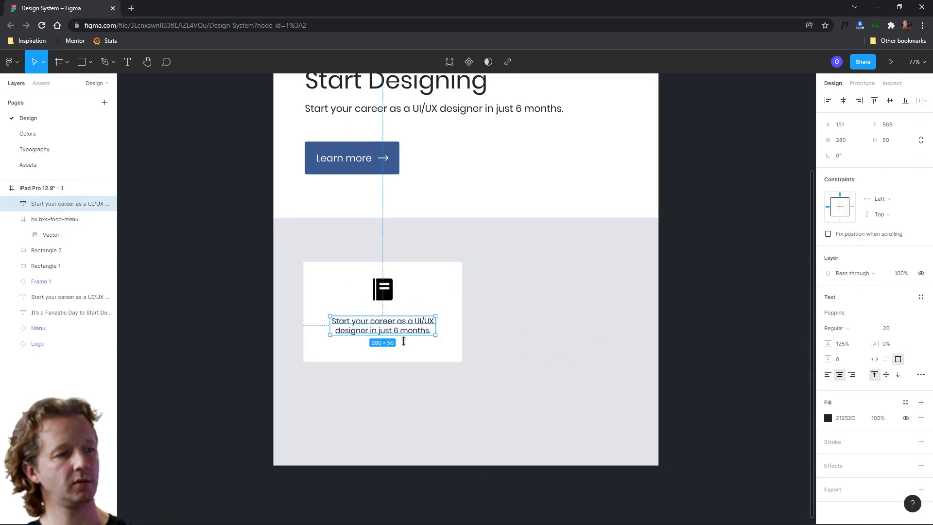
click(408, 348)
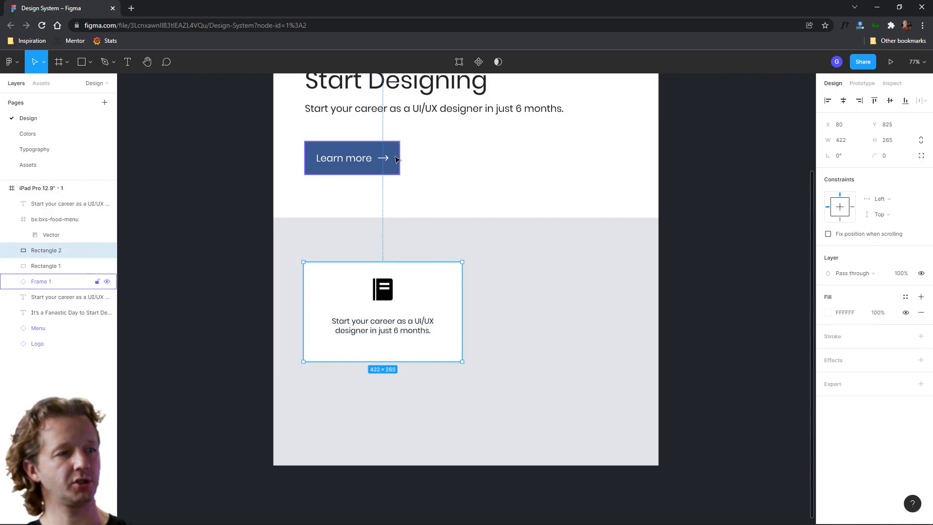
click(898, 160)
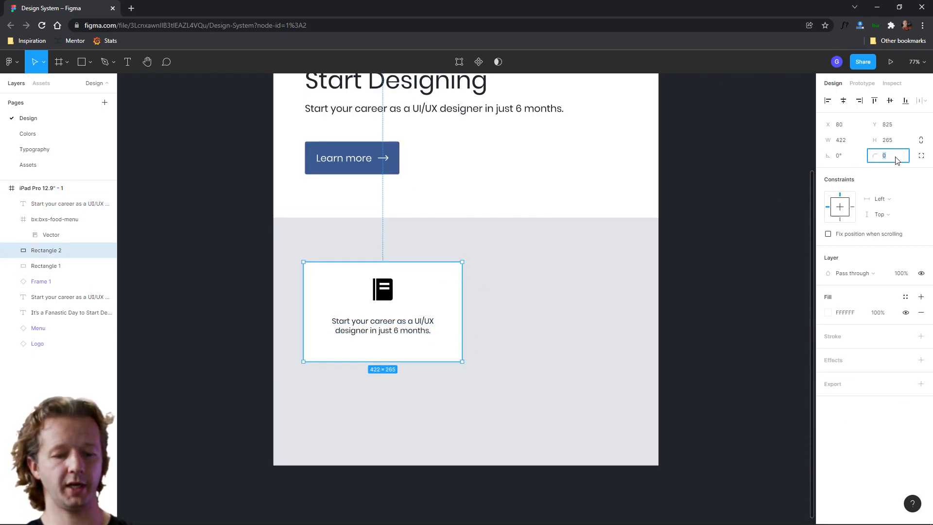
key(Return)
click(528, 323)
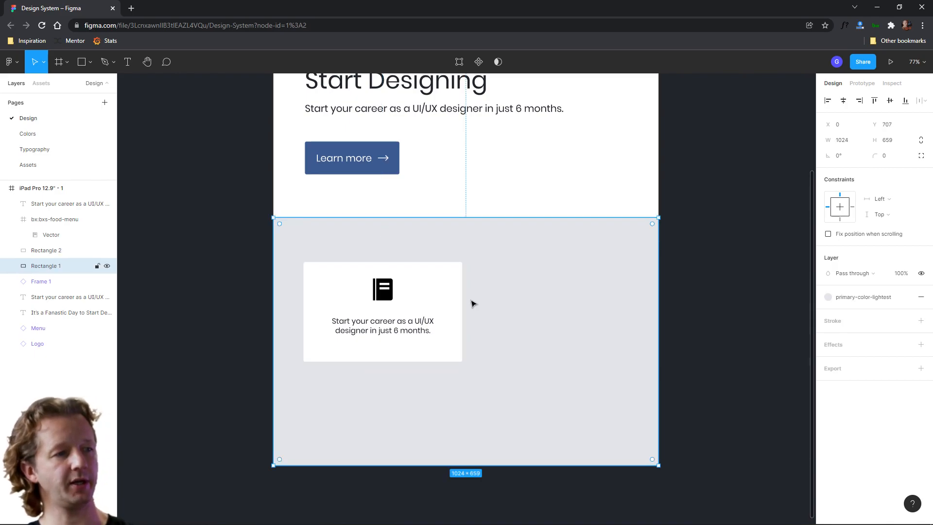
Nudge the card text and then the icon down a few pixels
click(694, 290)
click(383, 332)
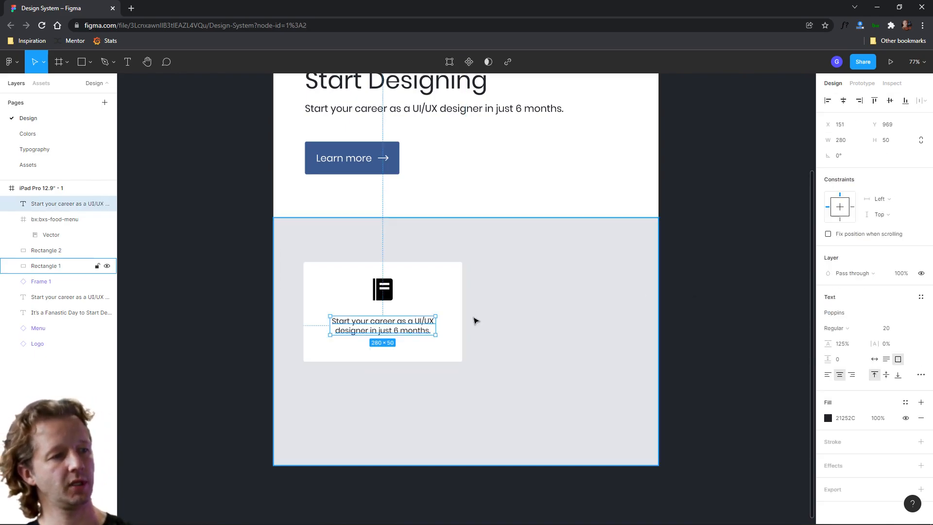
key(Down)
key(Down)
key(Down)
key(Down)
key(Down)
key(Down)
key(Down)
key(Down)
key(Down)
key(Down)
key(Down)
key(Down)
key(Down)
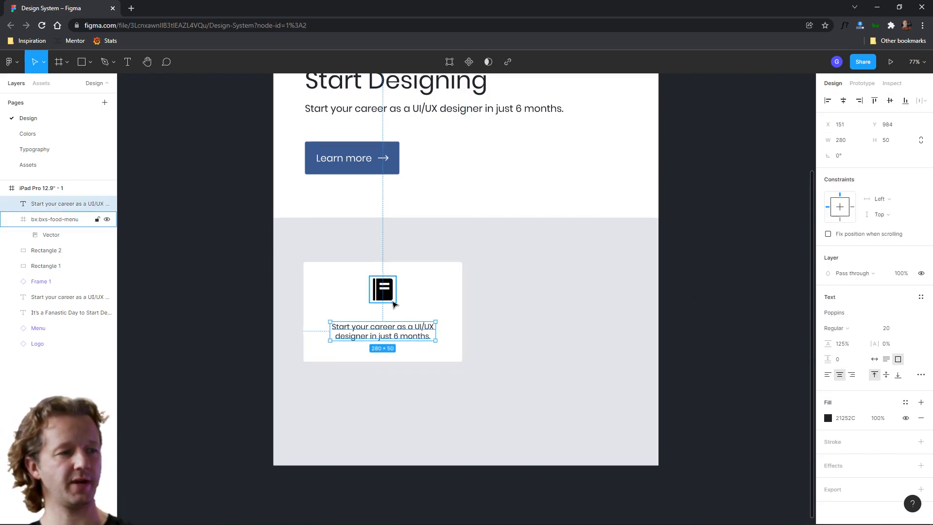
key(Tab)
key(Down)
key(Down)
key(Down)
key(Down)
key(Down)
key(Down)
key(Down)
key(Down)
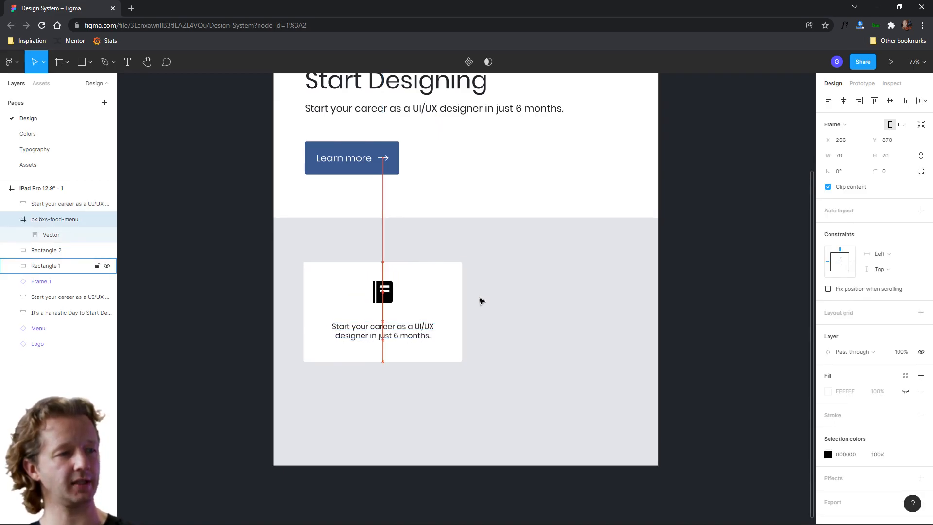
Select the card, icon and text together and wrap them in an auto layout frame
click(723, 306)
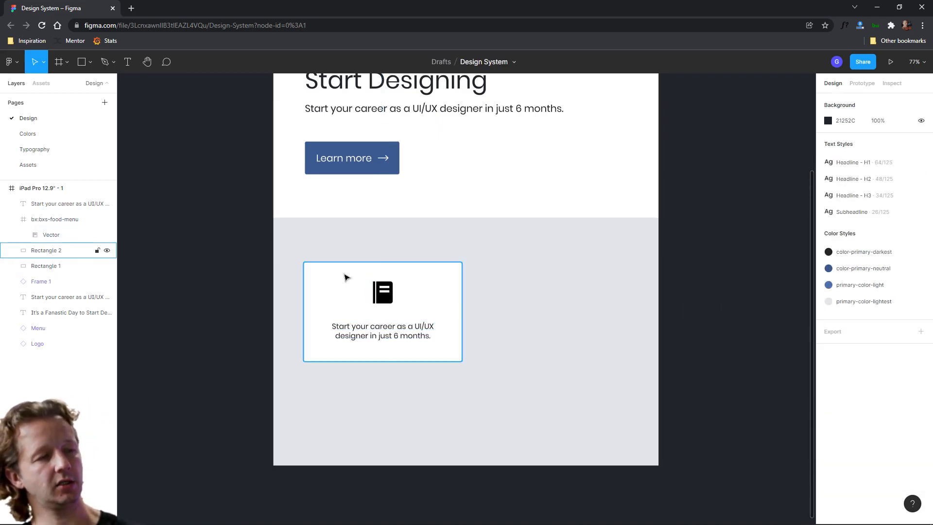
click(382, 301)
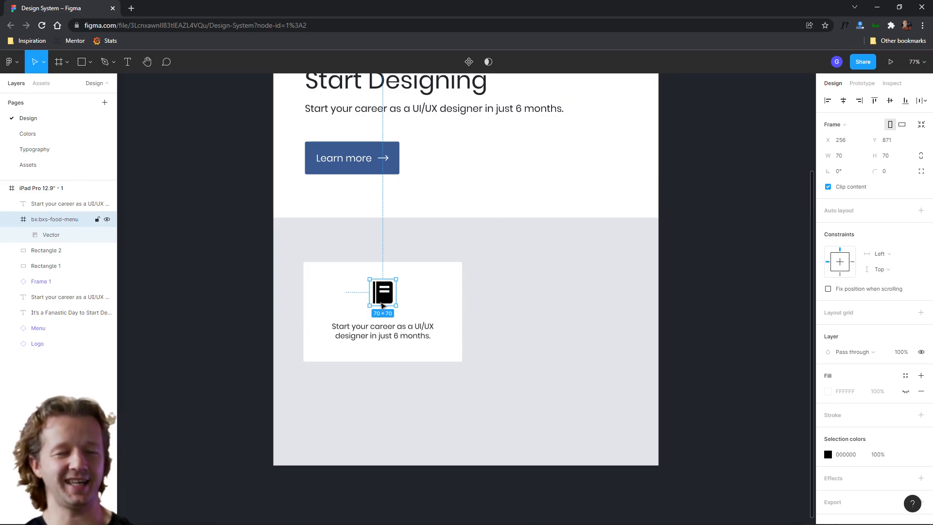
shift+click(384, 328)
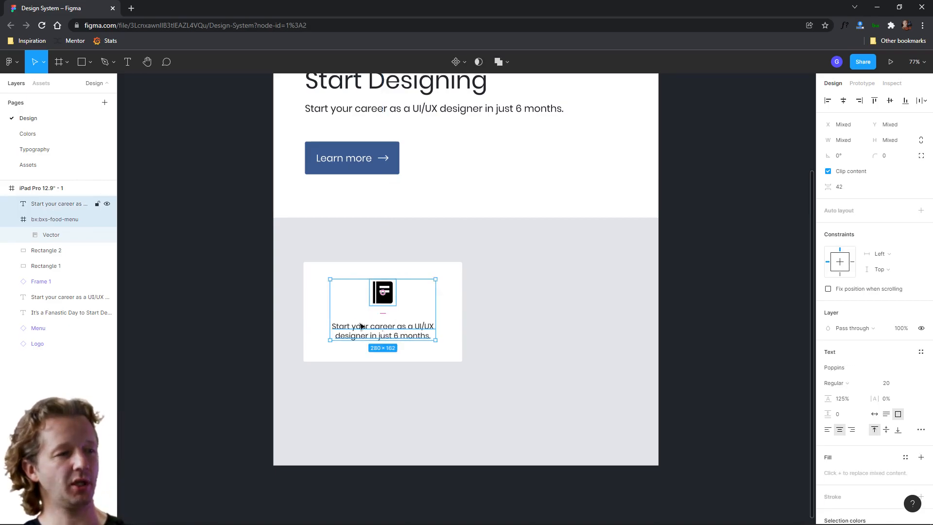
click(656, 292)
click(702, 289)
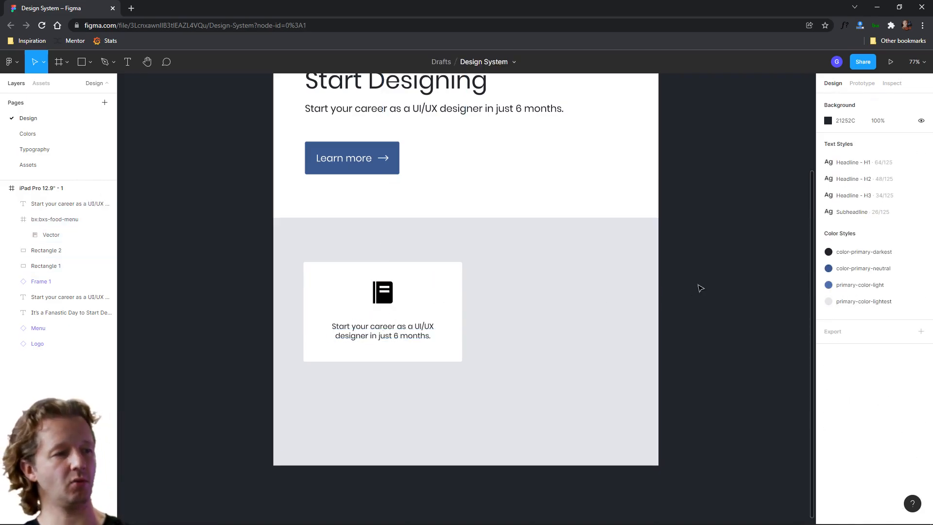
click(410, 340)
shift+click(435, 294)
shift+click(391, 297)
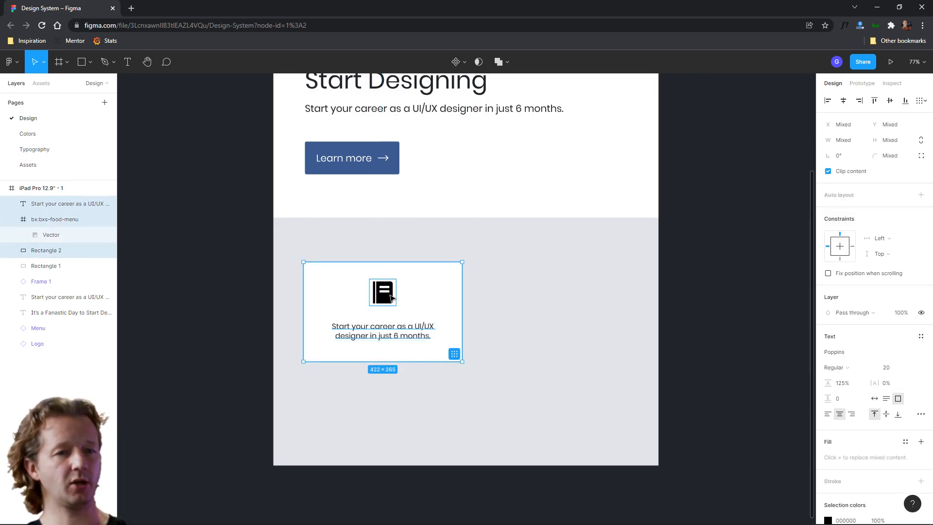
click(921, 196)
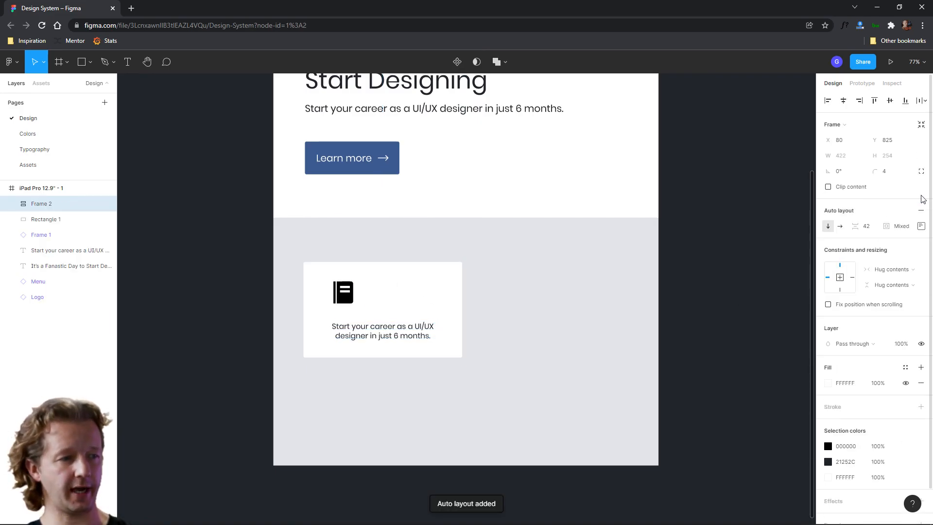
Center-align the auto layout frame's contents horizontally
click(920, 226)
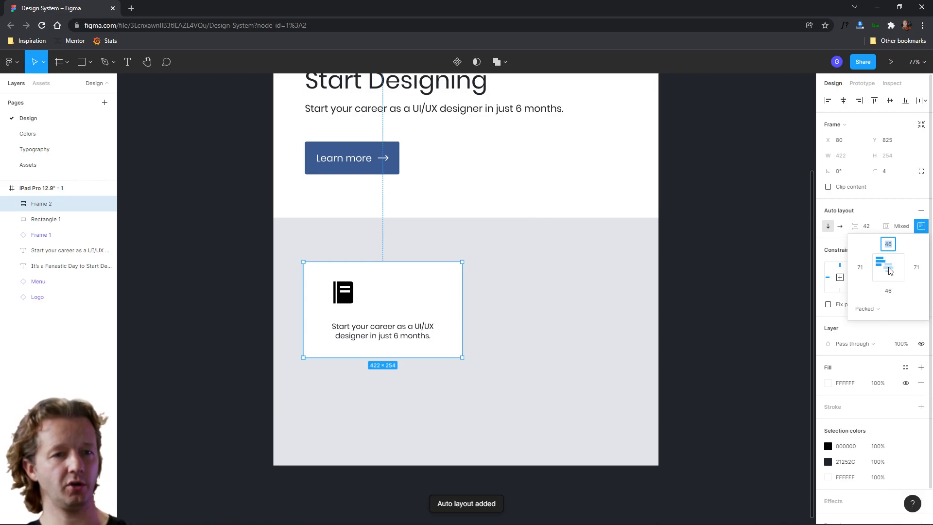
click(891, 270)
click(667, 328)
click(456, 301)
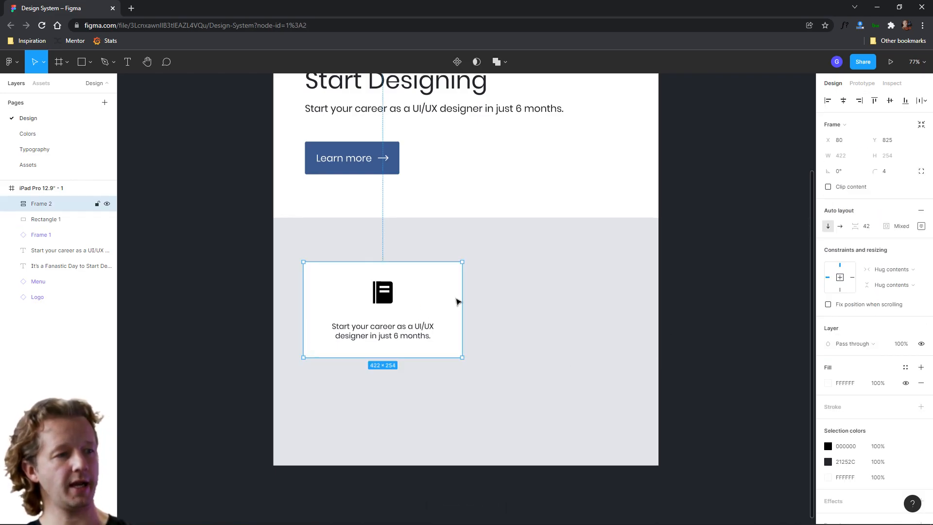
Set the card text to fill its container and widen the card back to 422
drag(464, 299, 446, 301)
double_click(436, 301)
double_click(408, 335)
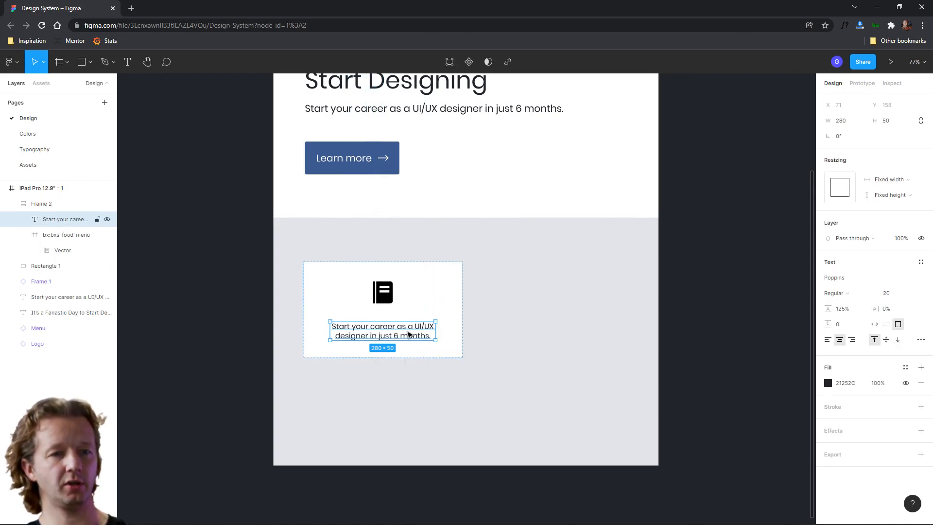
click(898, 181)
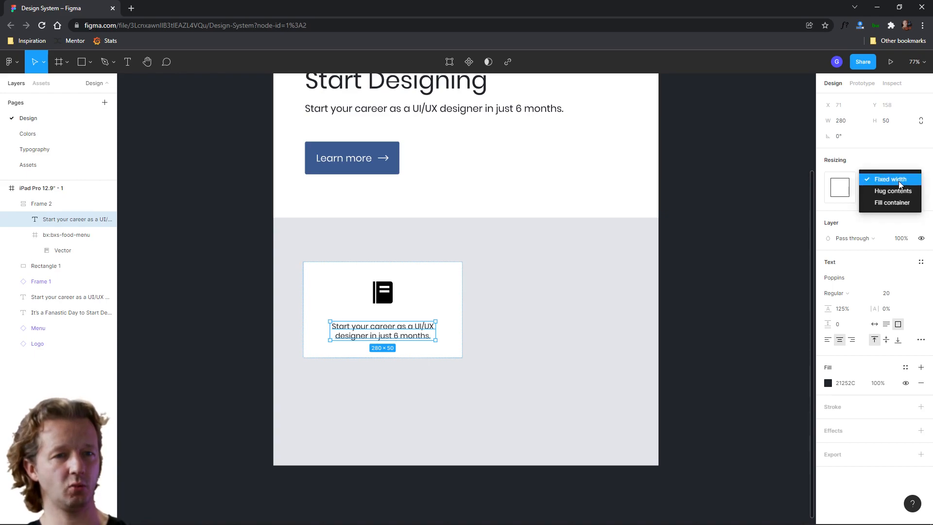
click(893, 202)
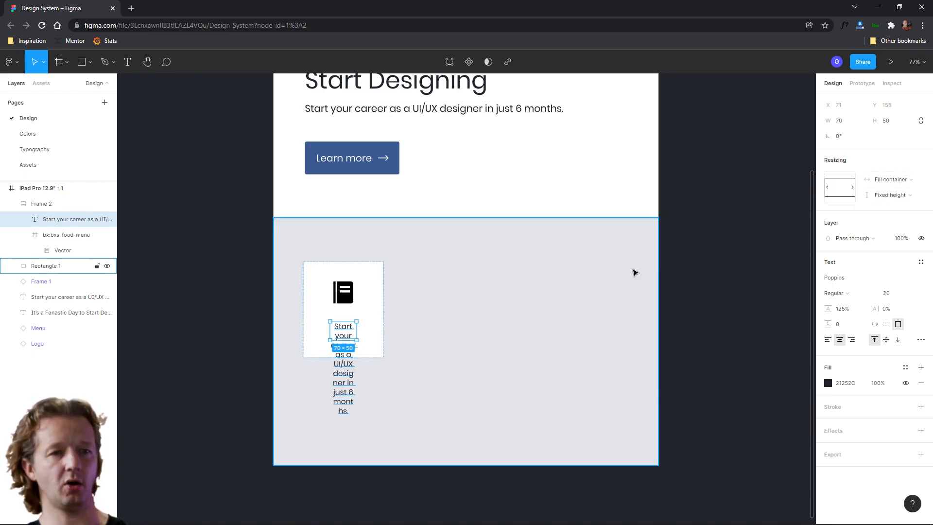
click(394, 300)
click(378, 304)
drag(383, 304, 462, 302)
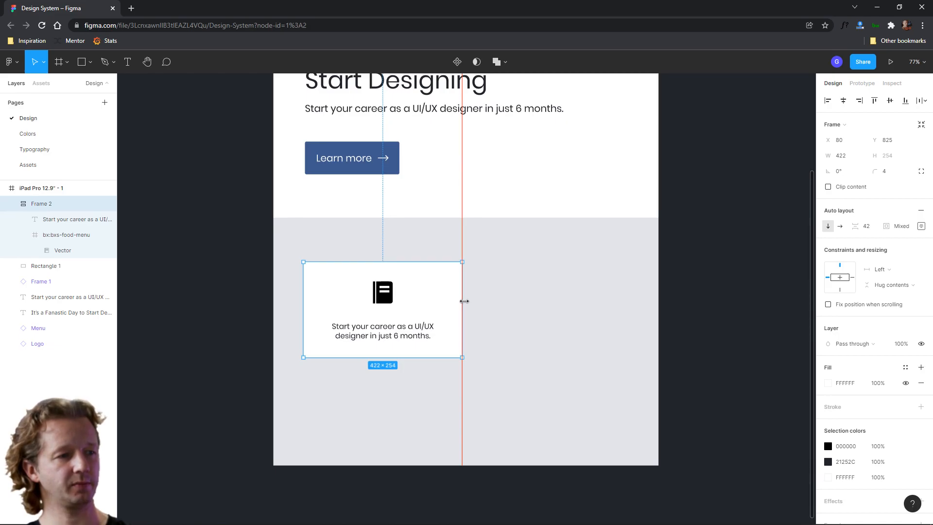
key(Escape)
scroll(496, 262, down, 3)
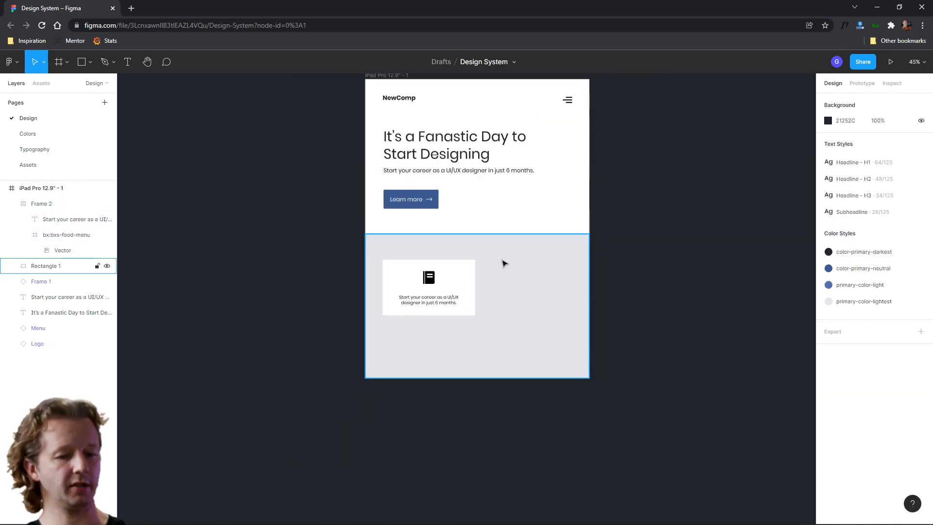
Copy the auto layout card from the iPad page and switch to the Assets page
key(ctrl+shift+4)
click(459, 287)
scroll(471, 291, up, 5)
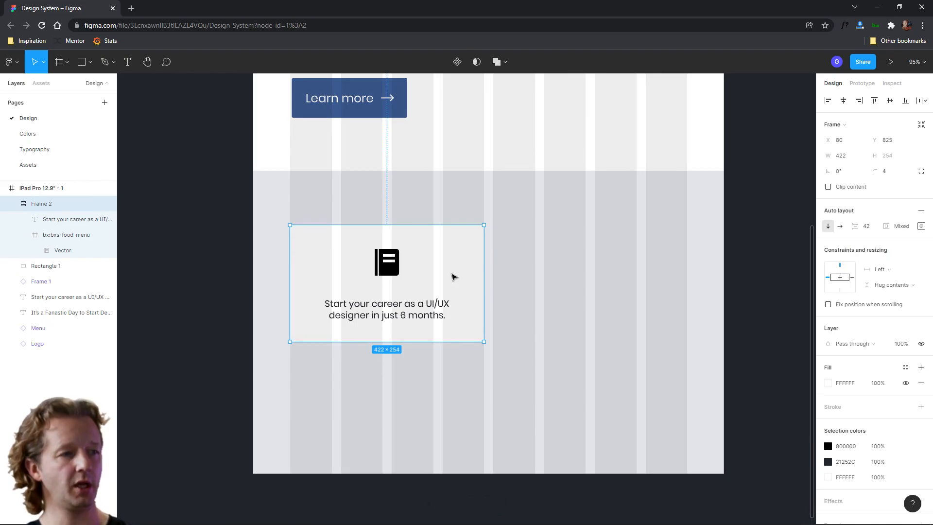
click(40, 166)
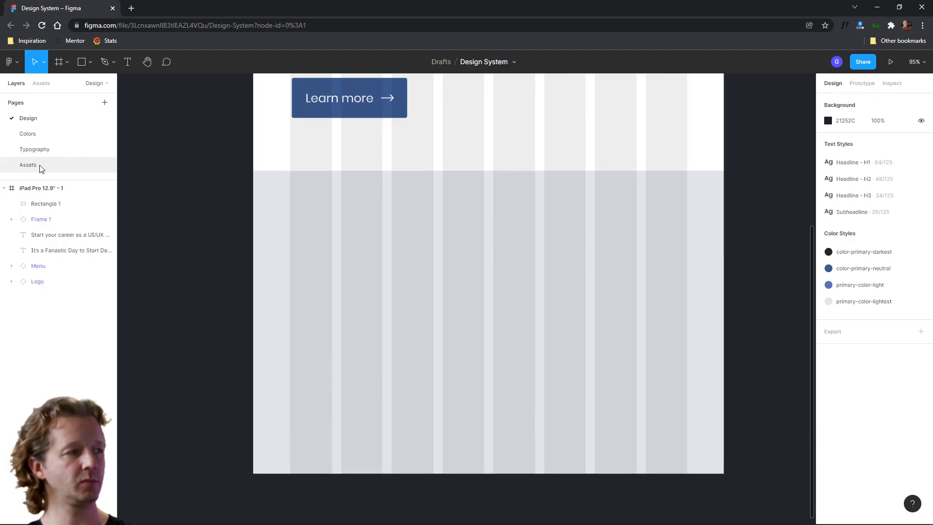
Duplicate the assets frame beside the original and rename the duplicate Cards
scroll(403, 288, down, 4)
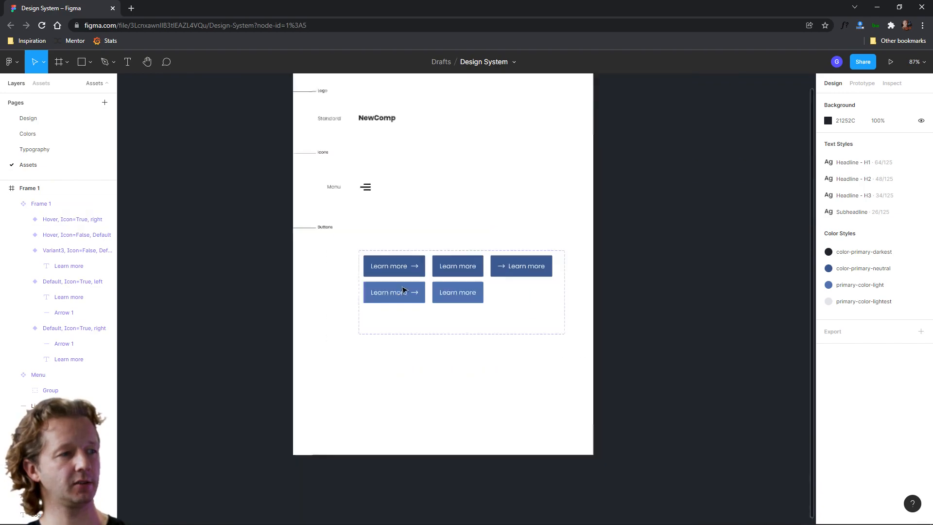
drag(427, 342, 454, 327)
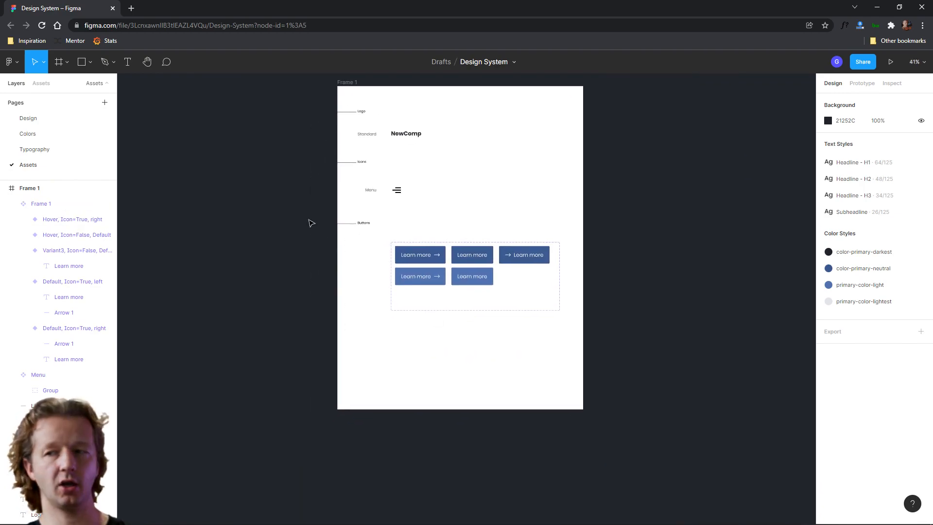
drag(309, 214, 365, 228)
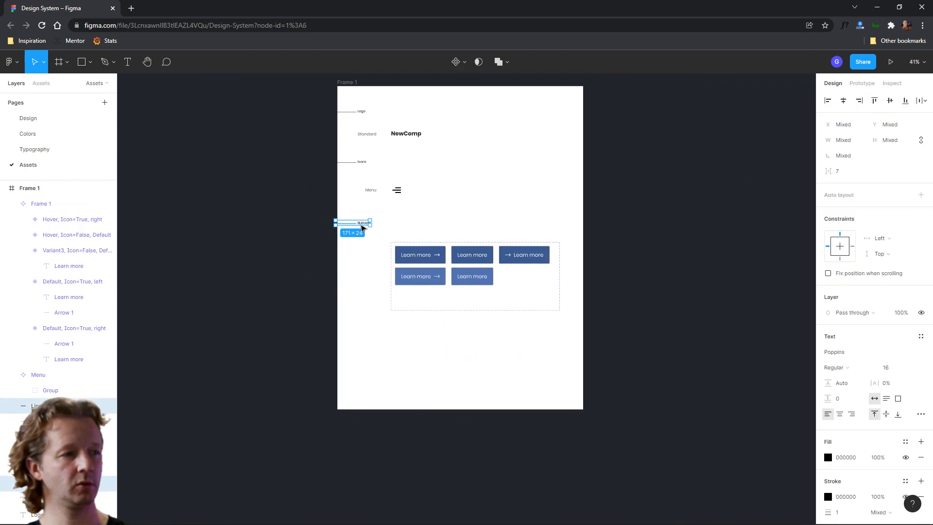
click(439, 214)
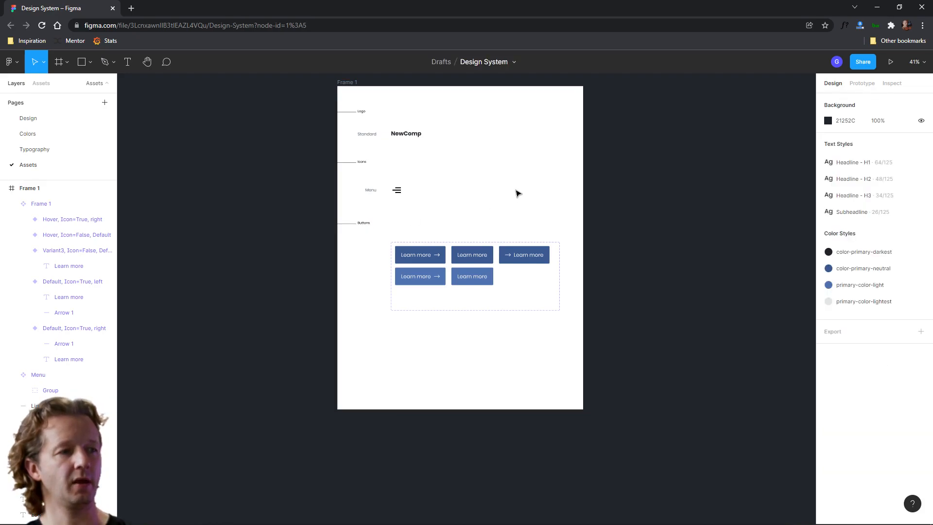
drag(516, 190, 497, 207)
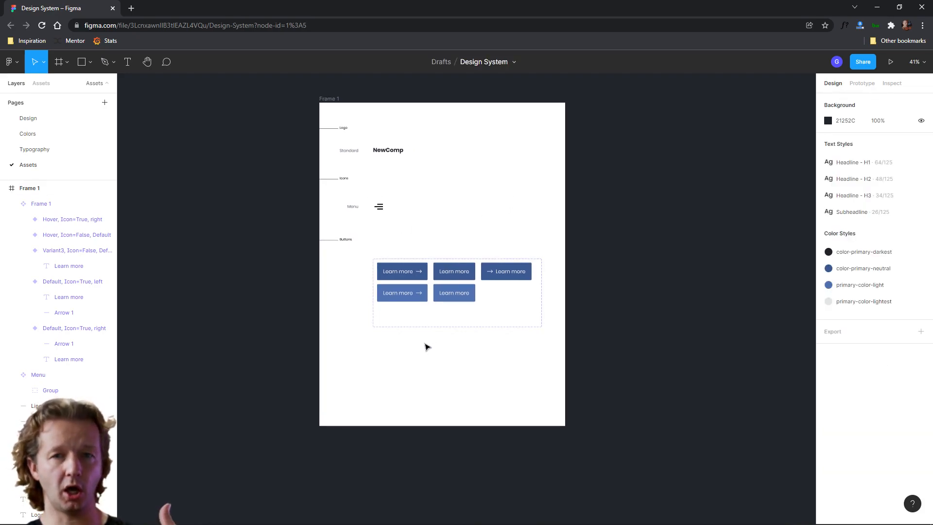
click(323, 101)
drag(323, 101, 618, 98)
click(564, 93)
click(327, 99)
click(457, 97)
drag(533, 104, 385, 105)
click(447, 100)
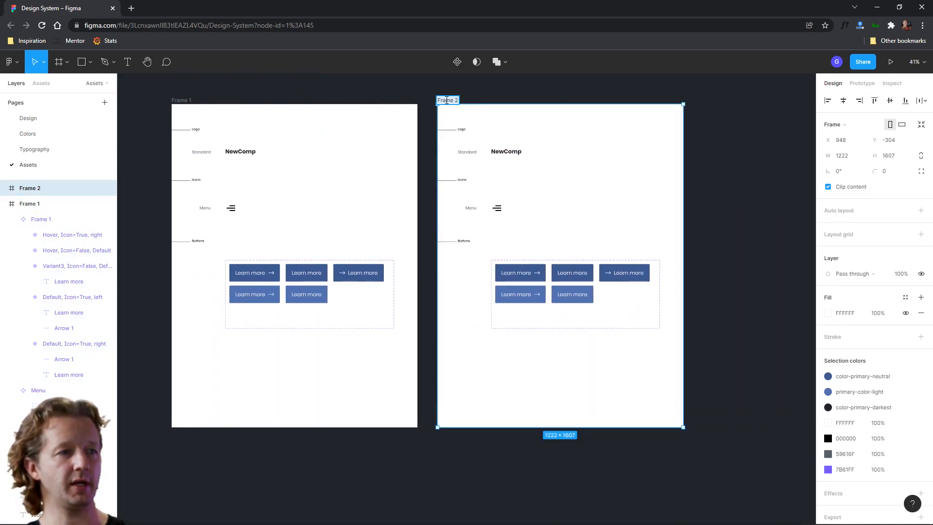
text(Cards)
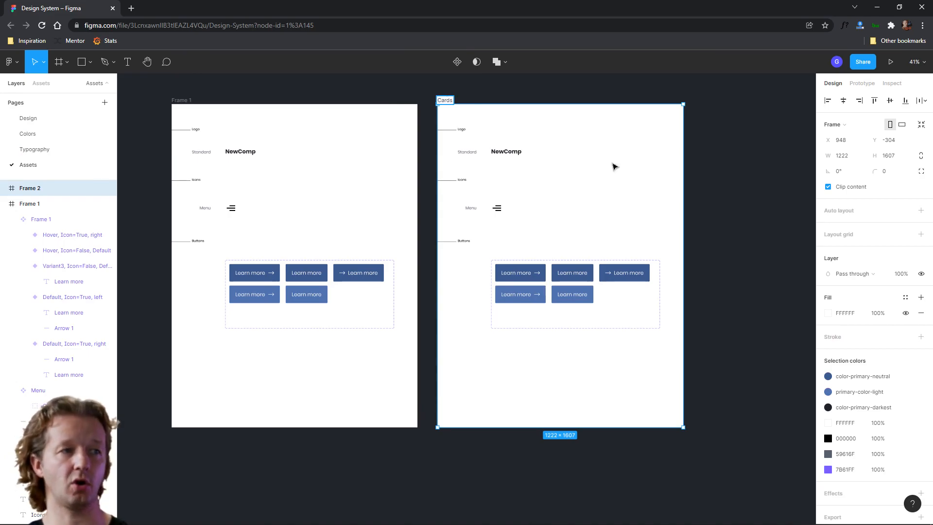
Rename the Logo section label in the Cards frame to Cards
click(737, 181)
scroll(600, 173, up, 3)
drag(600, 173, 503, 214)
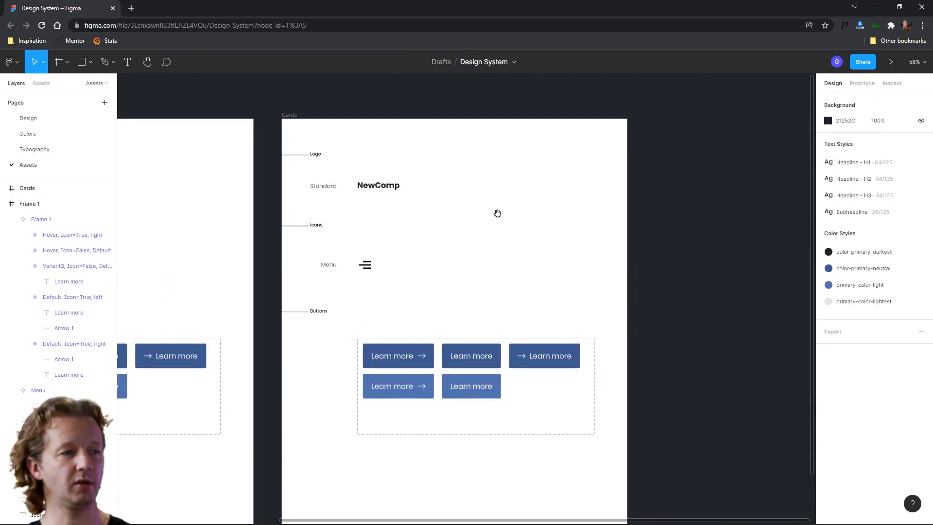
double_click(316, 155)
text(Cards)
click(344, 167)
click(344, 167)
scroll(365, 171, up, 3)
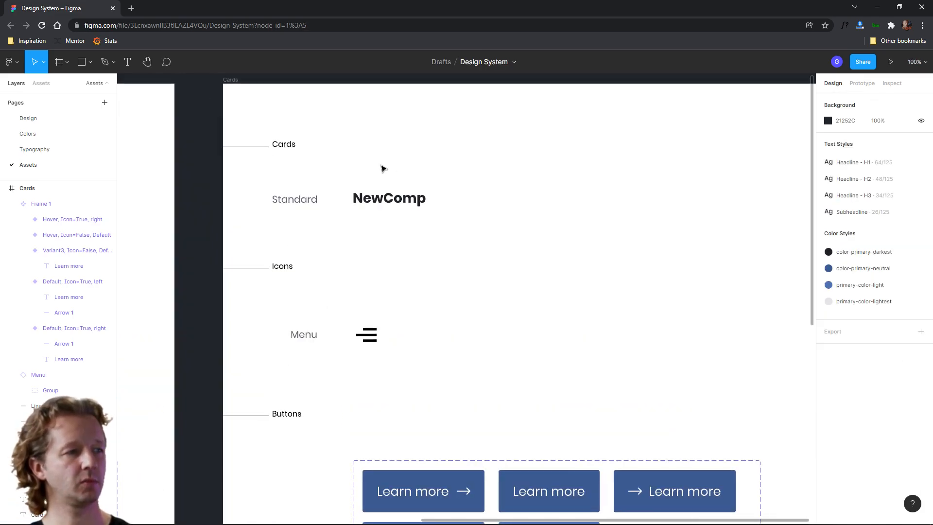
Delete the buttons, icons, menu and logo content from the Cards frame, keeping the Cards and Standard labels
drag(451, 220, 473, 154)
scroll(527, 320, down, 3)
drag(400, 352, 749, 480)
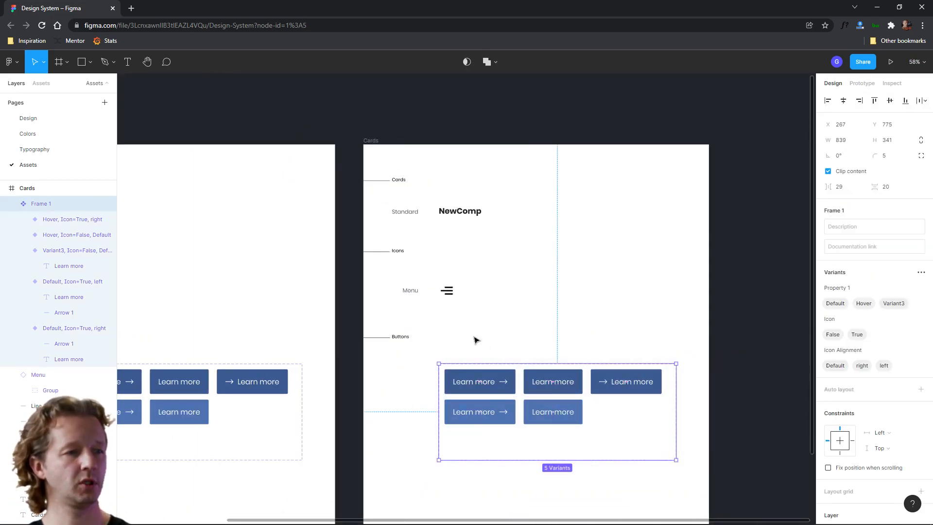
key(Delete)
drag(486, 369, 338, 247)
key(Delete)
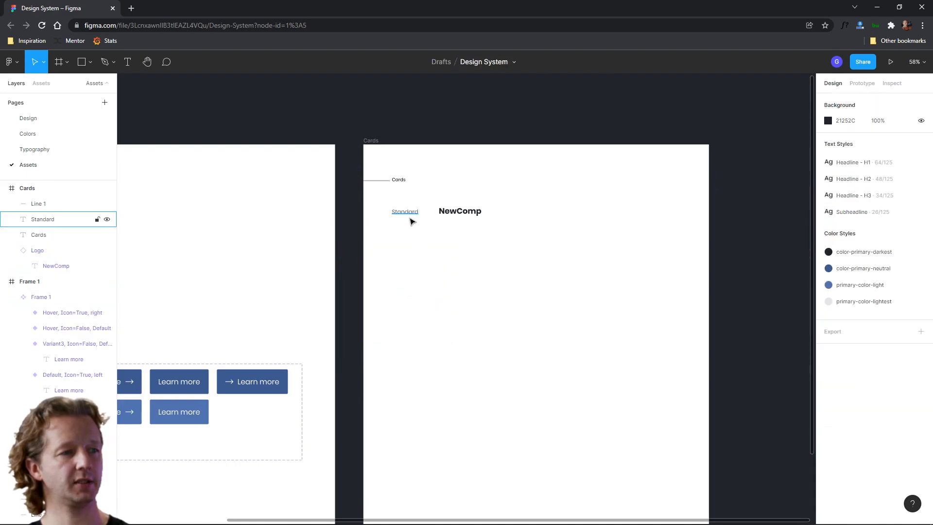
click(461, 212)
key(Delete)
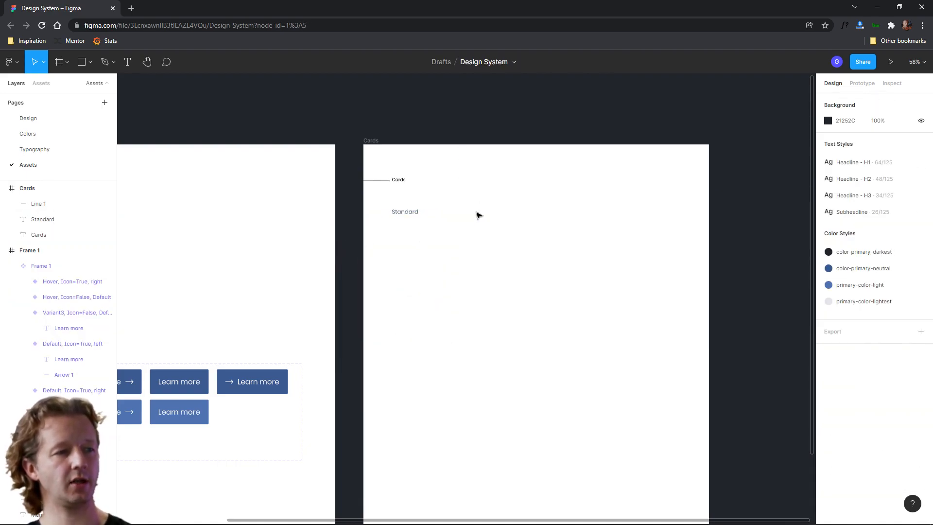
Paste the card into the Cards frame next to the Standard label
key(ctrl+v)
drag(479, 232, 501, 235)
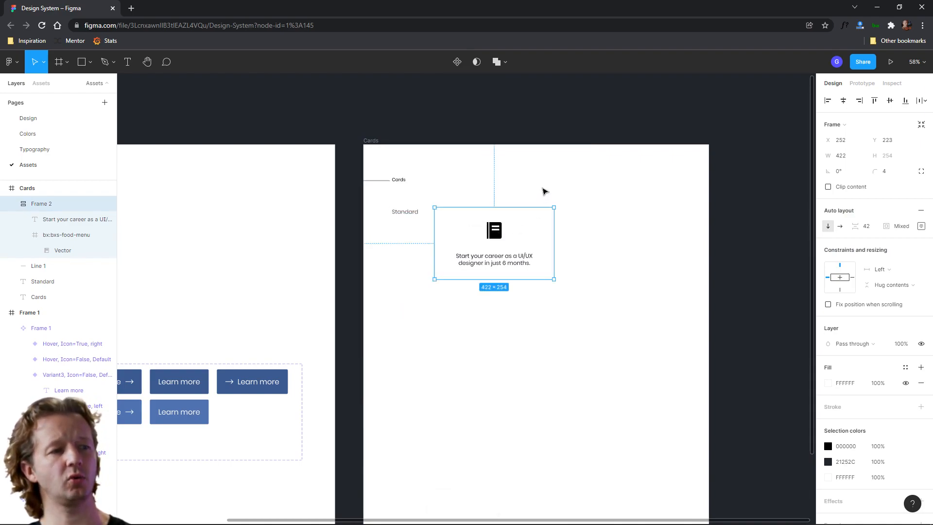
click(544, 191)
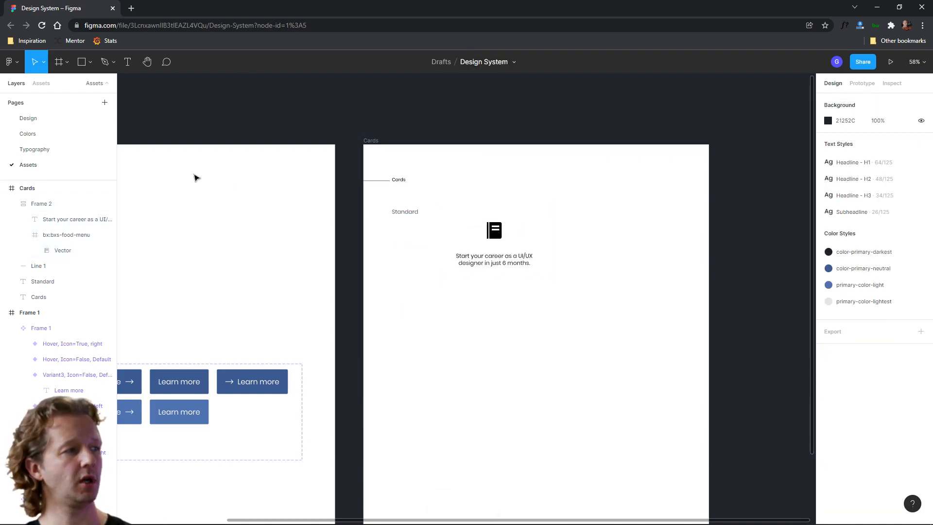
Copy the lightest-colour background rectangle from the Design page, paste it on the Assets page and send it to back
click(24, 118)
click(278, 203)
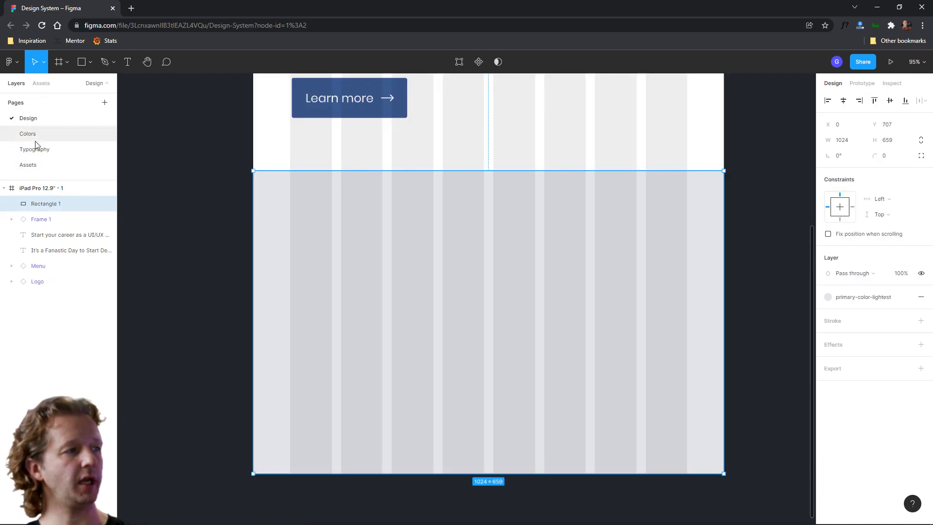
click(28, 165)
click(481, 146)
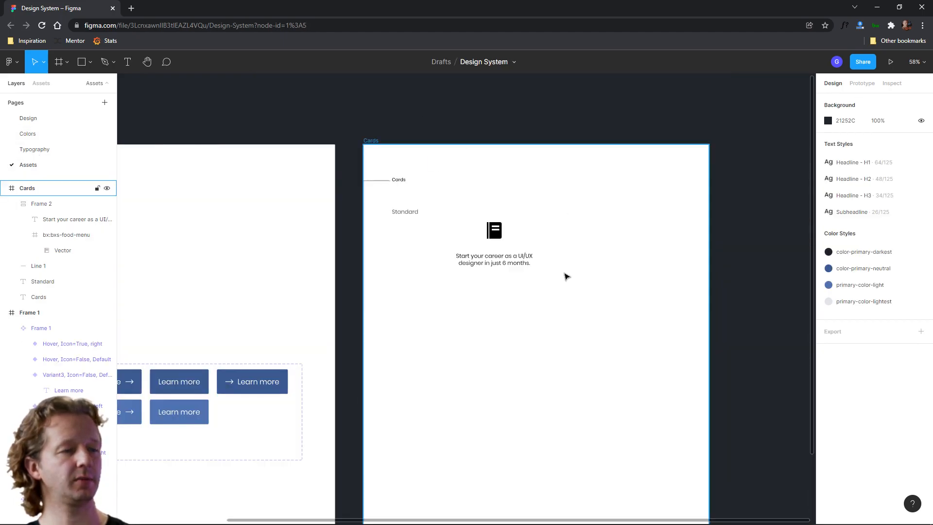
key(ctrl+v)
drag(481, 316, 523, 255)
right_click(589, 215)
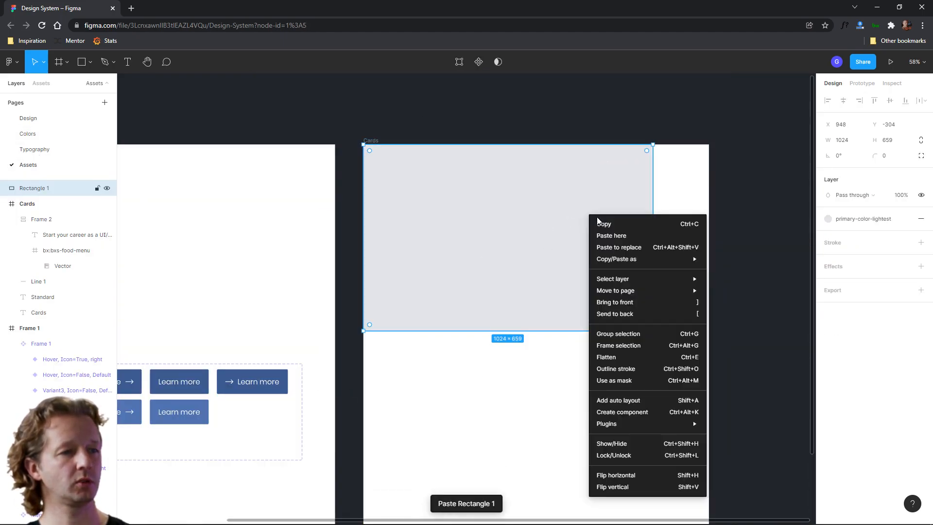
click(624, 314)
Widen the background rectangle to 1222 to match the Cards frame
drag(653, 242, 709, 240)
click(761, 243)
click(495, 238)
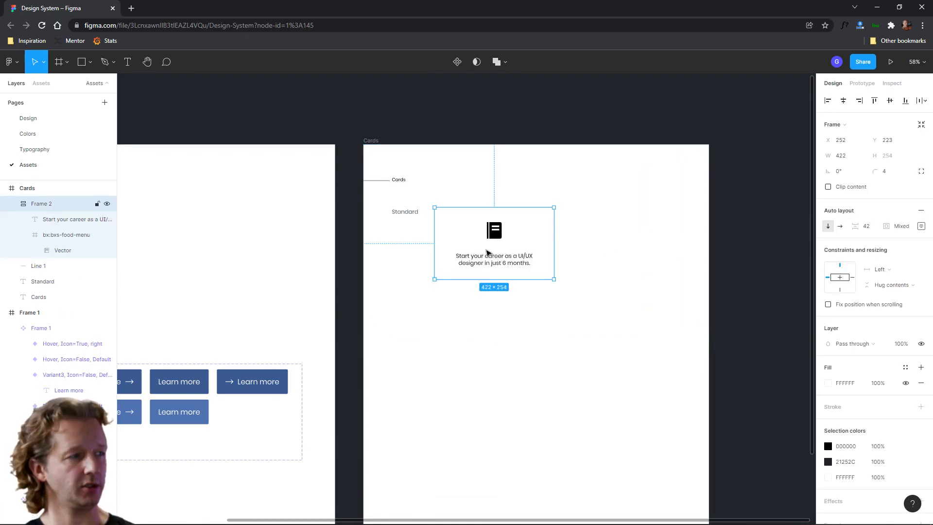
scroll(520, 283, up, 3)
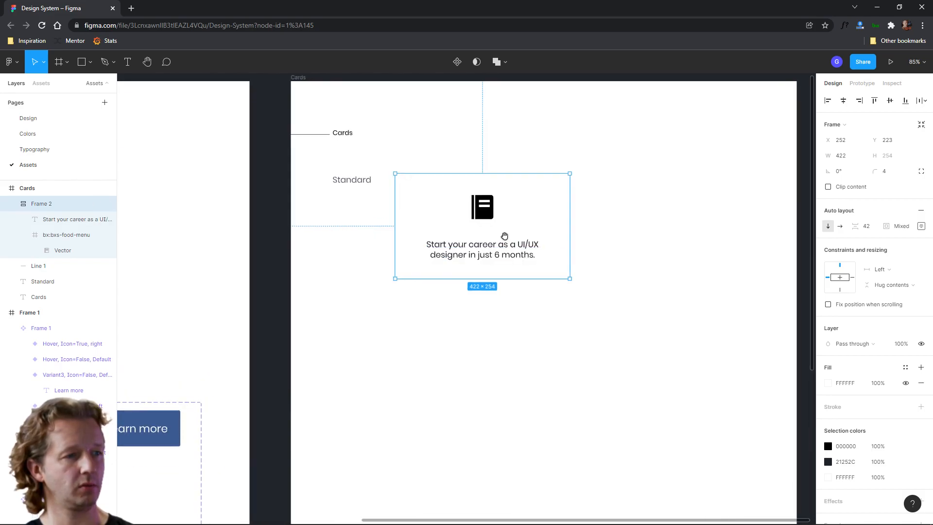
drag(506, 235, 470, 256)
Move the background rectangle into the Cards frame and send it behind the card
click(615, 218)
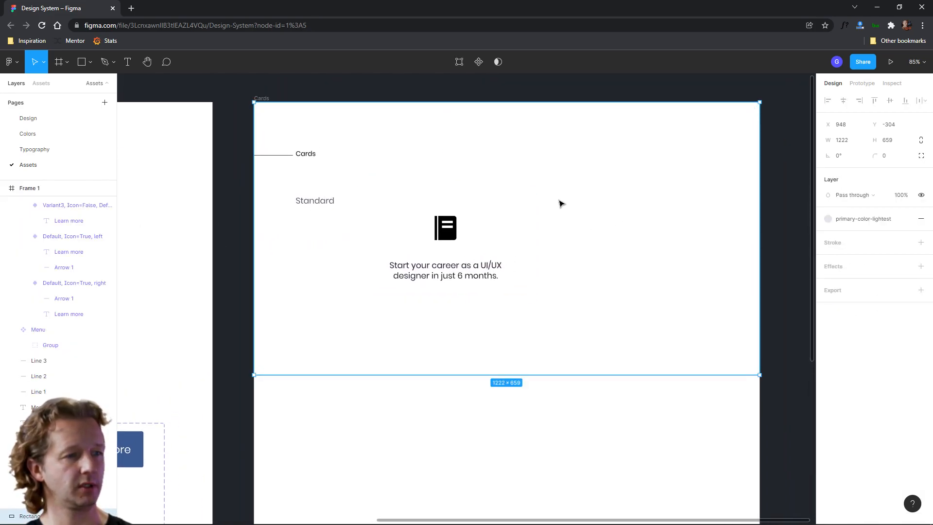
drag(717, 318, 698, 362)
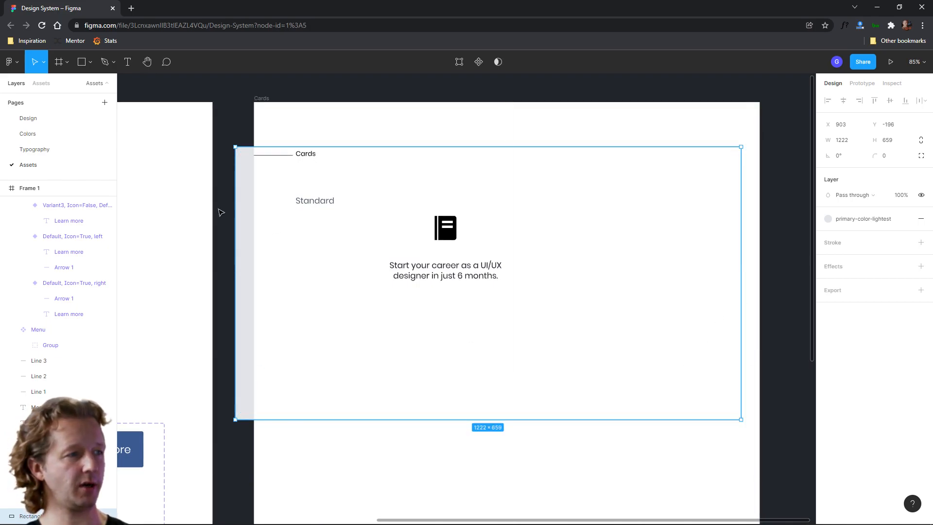
drag(242, 221, 273, 252)
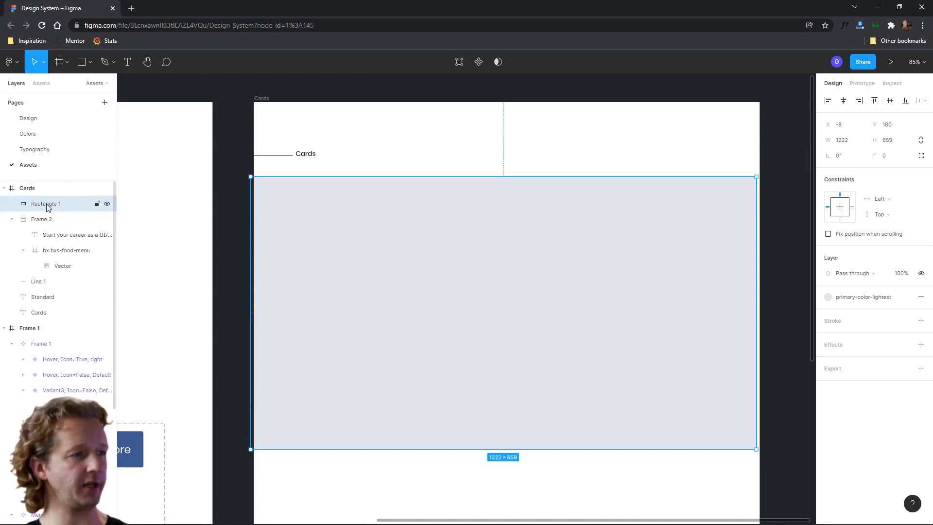
drag(333, 385, 329, 429)
right_click(252, 256)
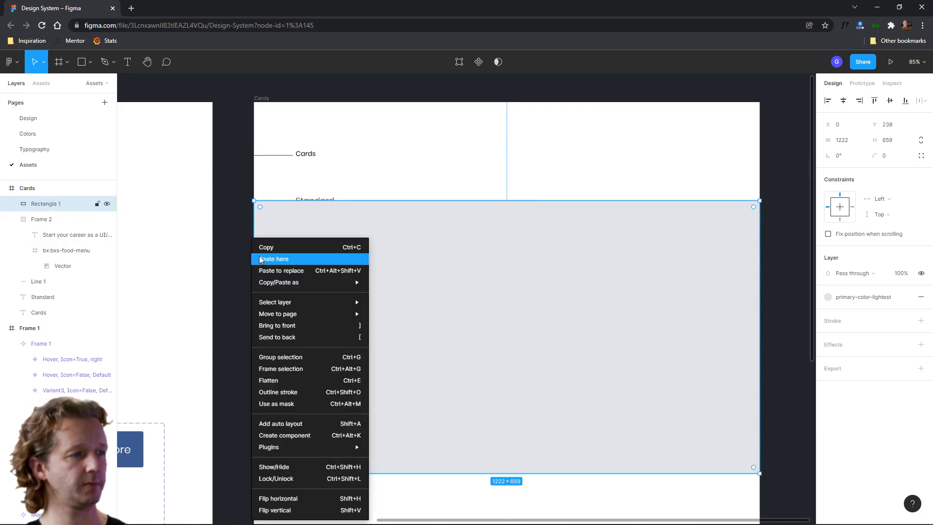
click(290, 342)
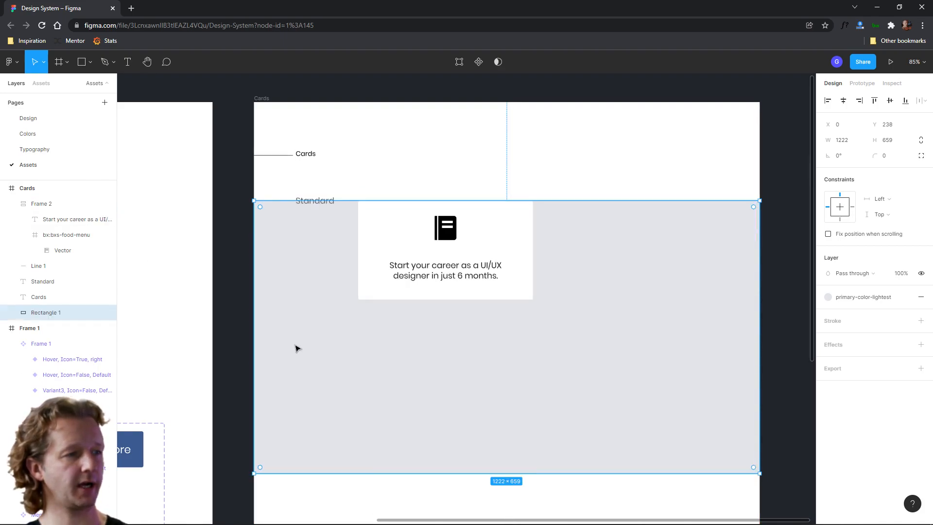
Move the background rectangle up to the top edge of the Cards frame
drag(345, 413, 348, 317)
click(607, 446)
scroll(590, 281, down, 5)
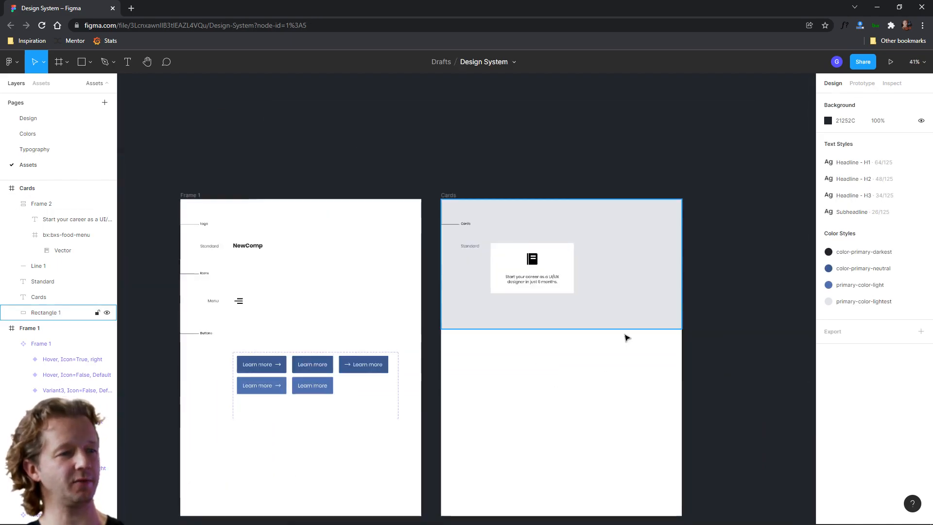
click(509, 285)
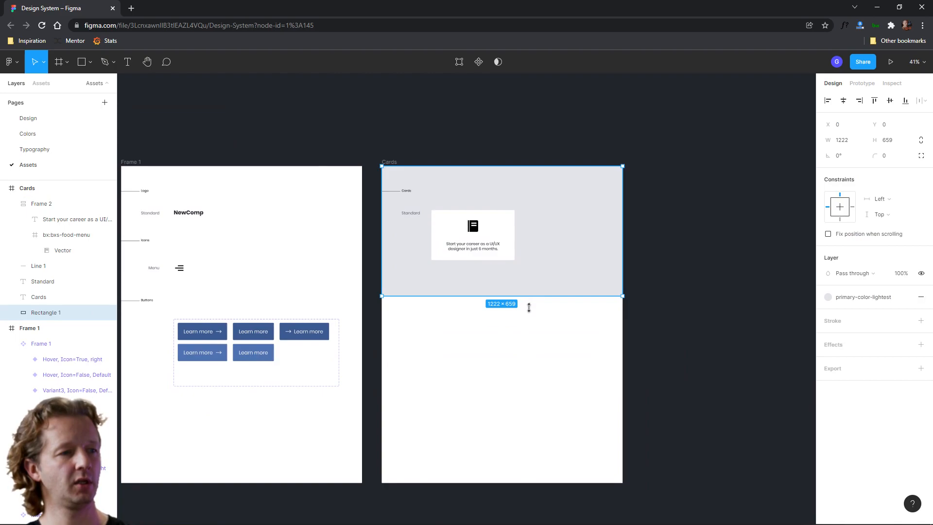
drag(528, 307, 534, 364)
key(Escape)
Turn the card into a component and rename it Card
scroll(527, 234, up, 3)
click(521, 250)
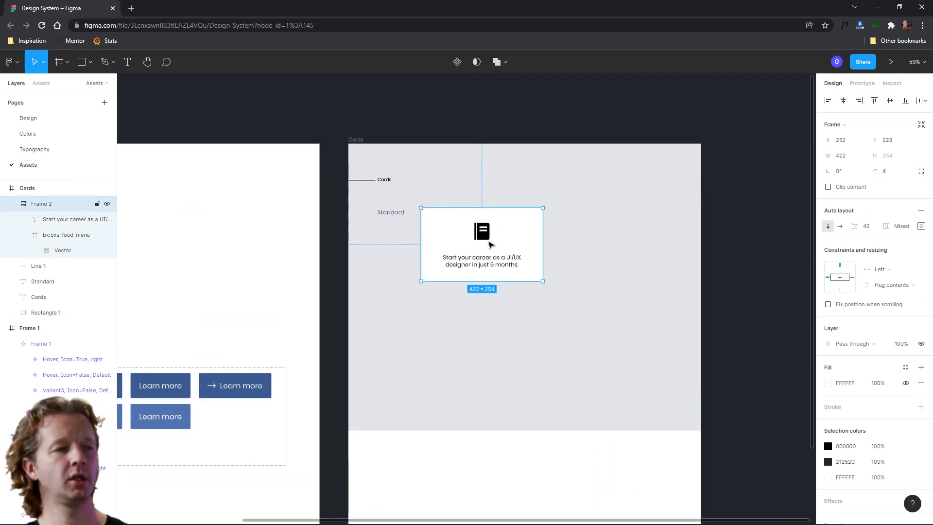
click(457, 64)
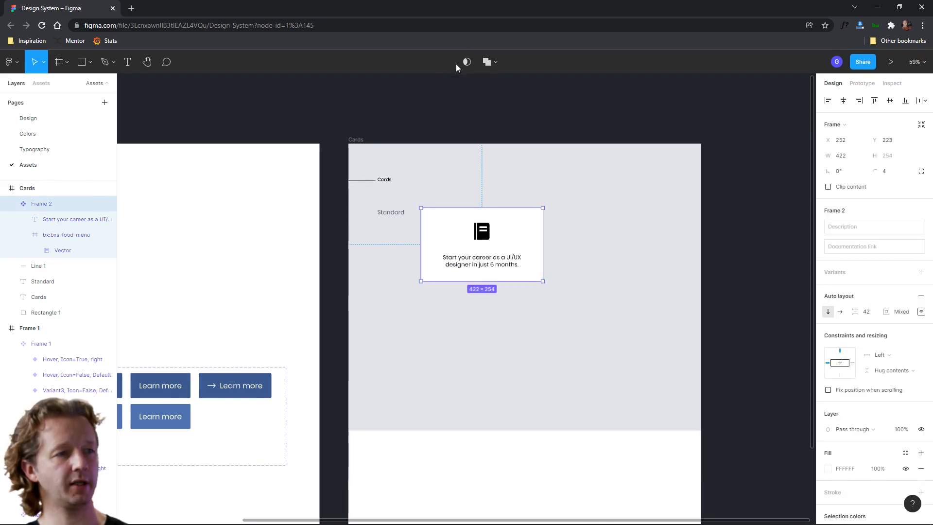
double_click(45, 202)
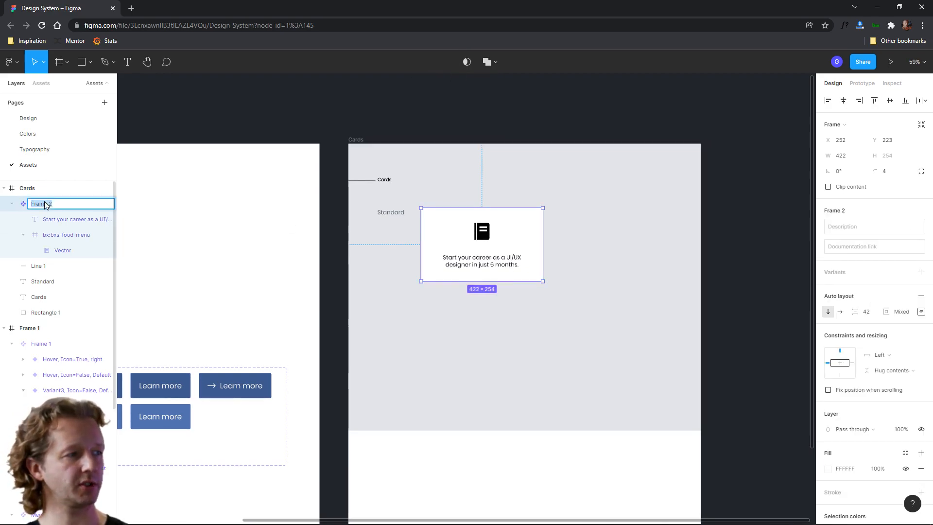
key(Return)
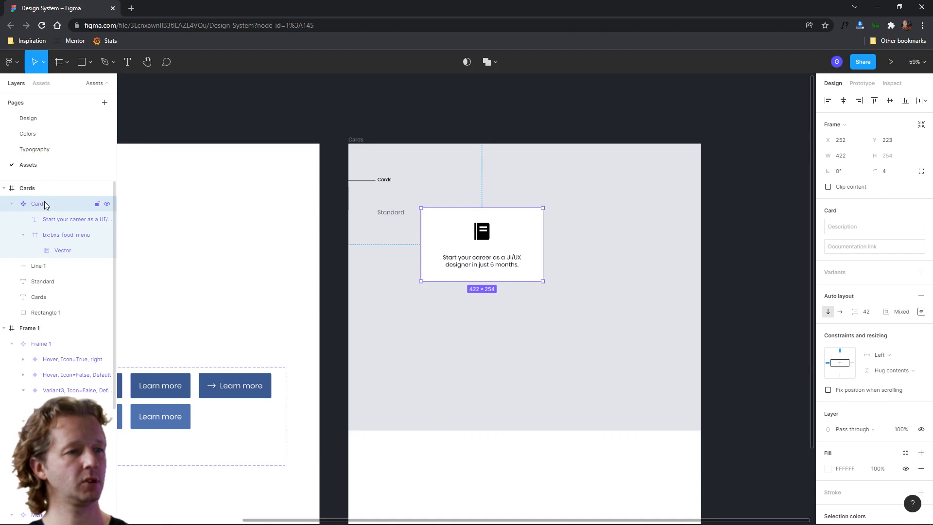
Review the Card component on its background in the Cards frame
click(752, 266)
scroll(723, 285, up, 3)
scroll(729, 272, down, 1)
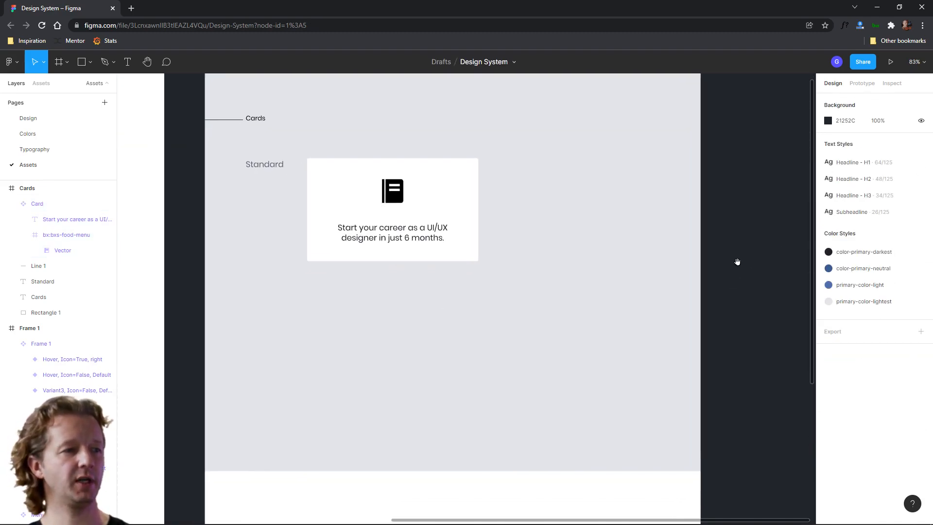
click(452, 204)
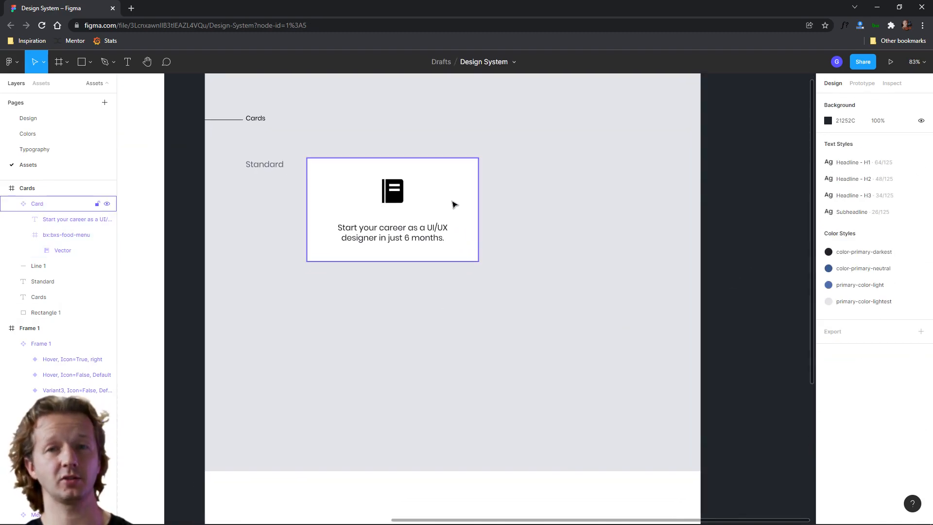
click(525, 287)
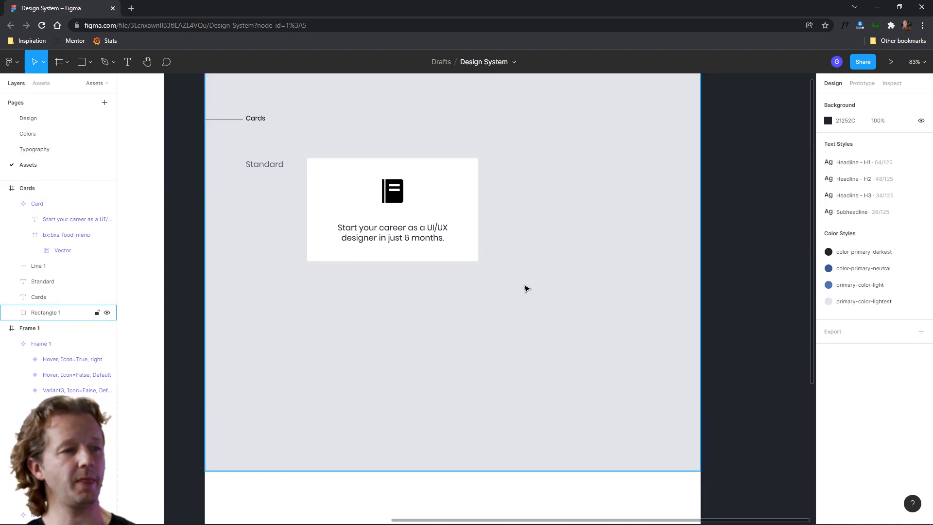
Add a second variant to the Card component
scroll(525, 288, down, 3)
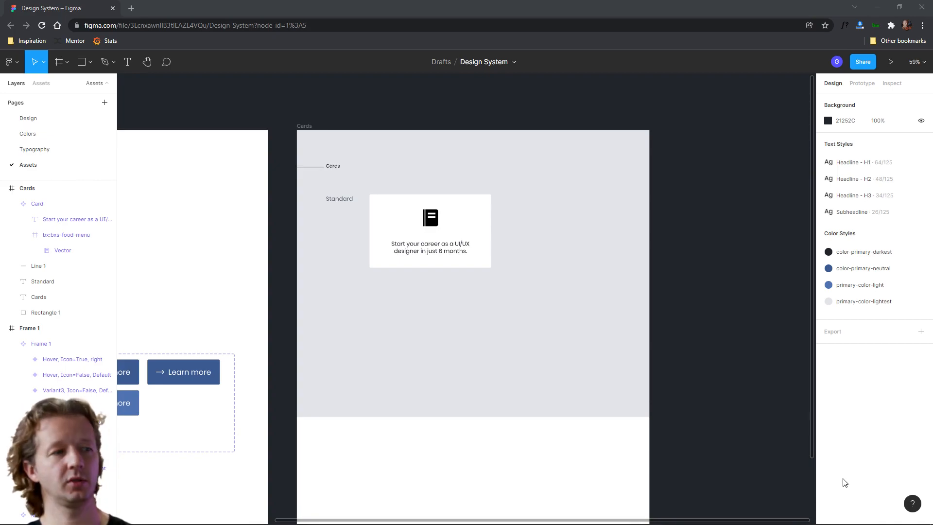
click(430, 246)
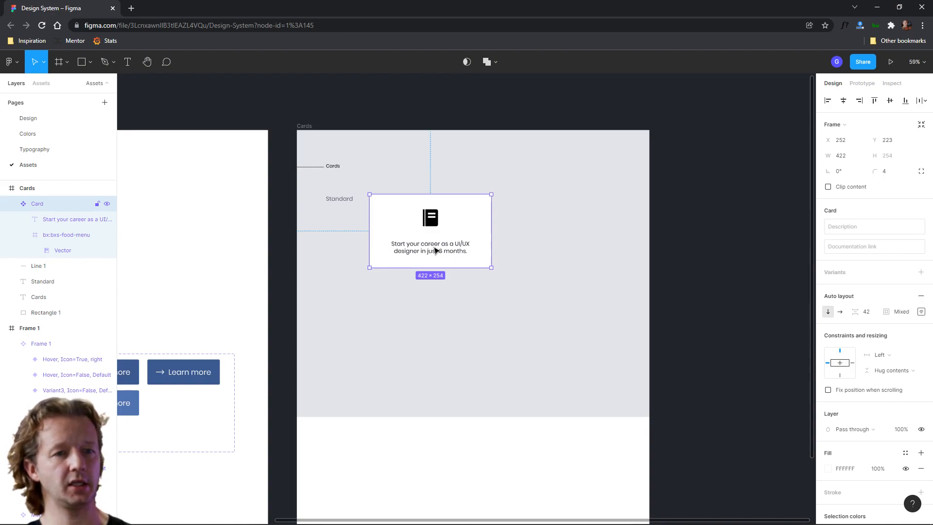
click(920, 272)
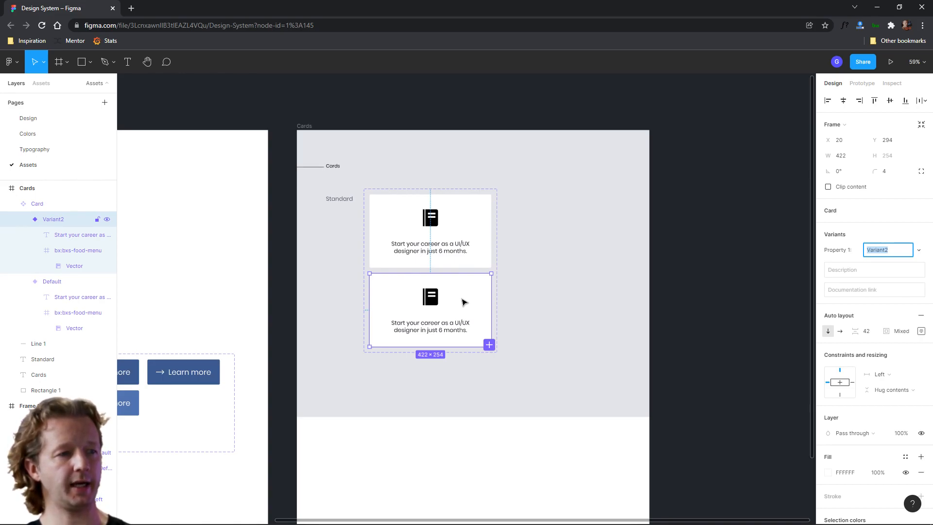
Add a new variant property named Shadow to the Card component set
scroll(464, 302, up, 3)
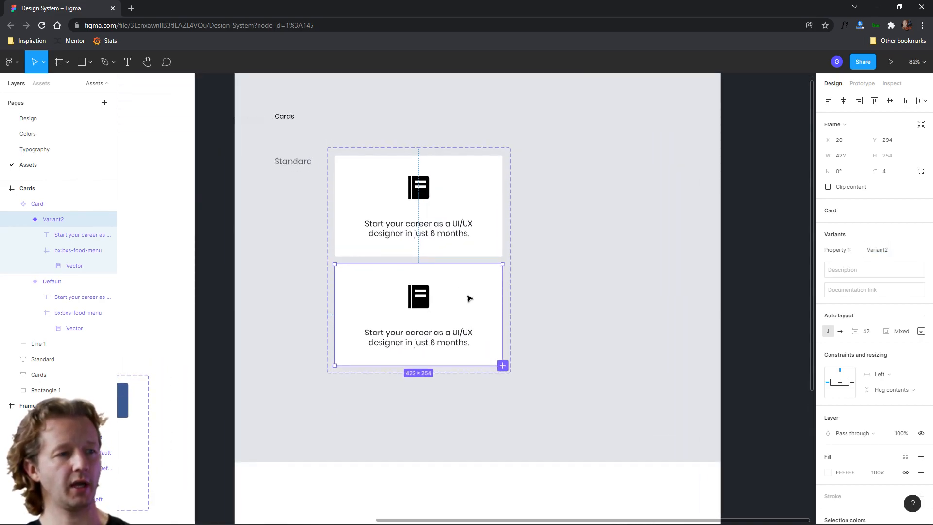
click(591, 267)
click(357, 183)
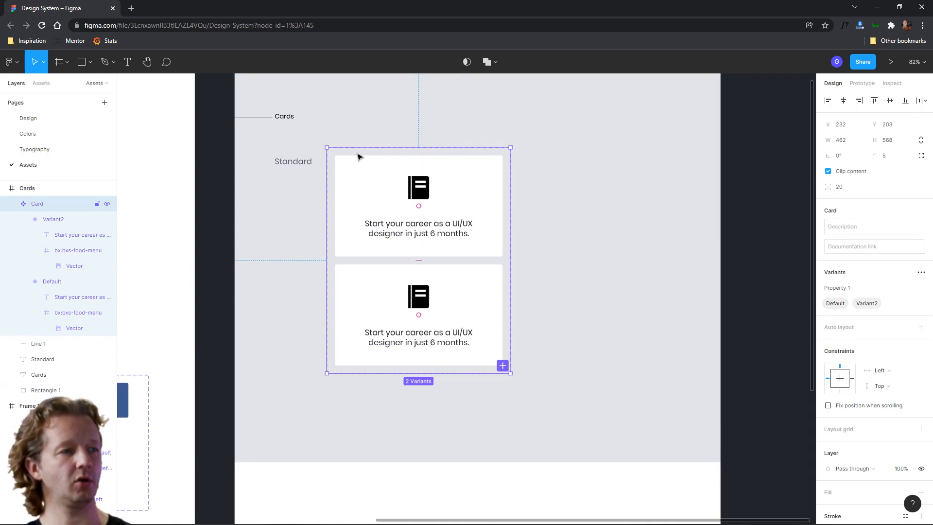
click(921, 272)
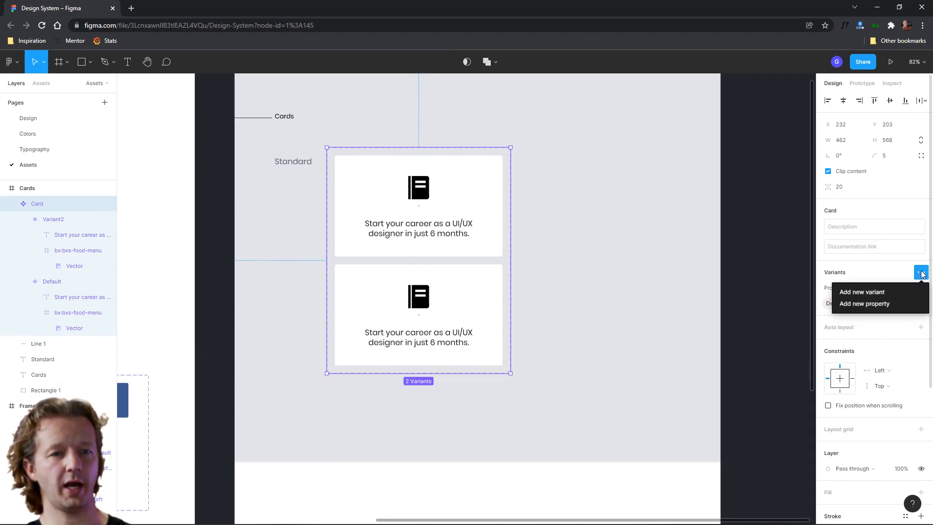
click(895, 304)
text(Shado)
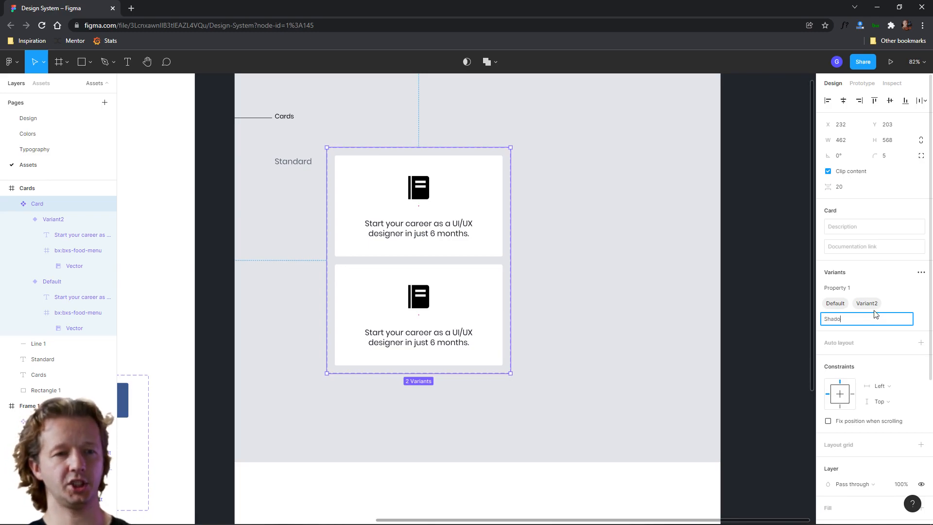
text(w)
key(Return)
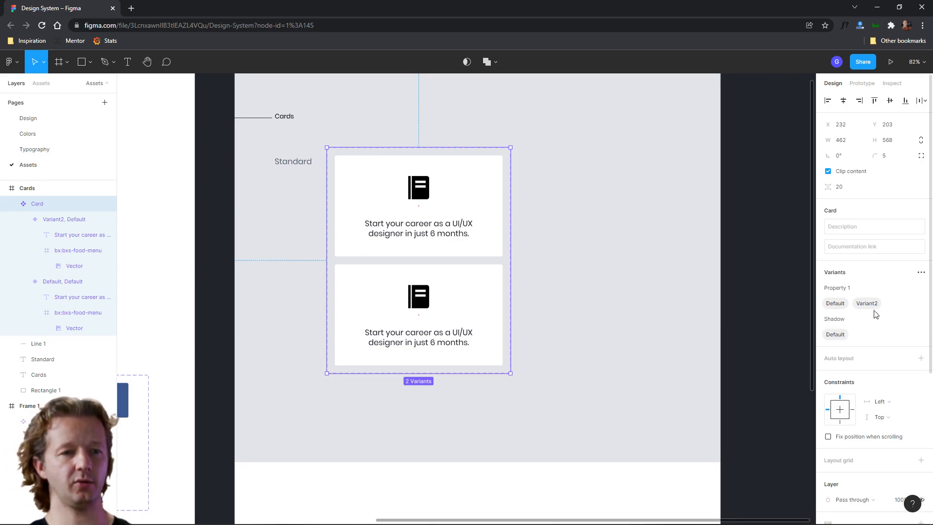
Set the Shadow property of the default Card variant to False
click(483, 190)
click(882, 266)
key(Return)
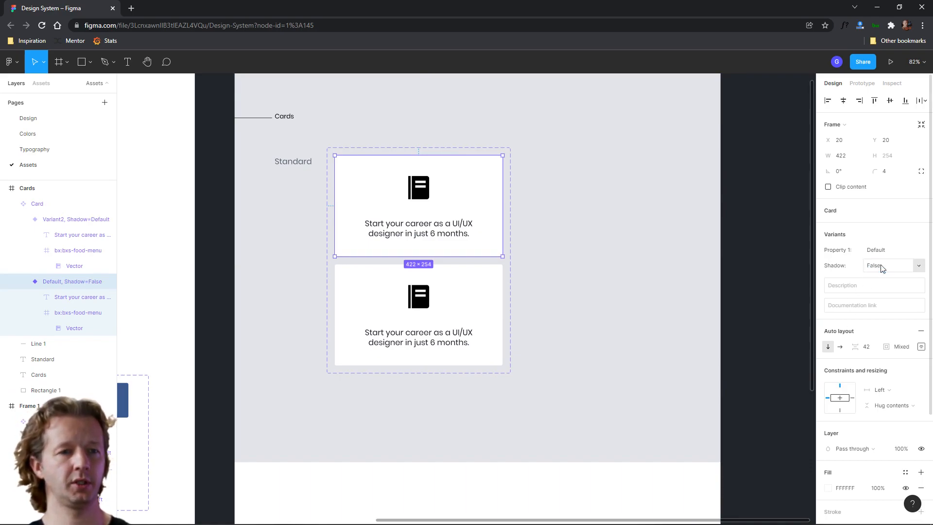
Set the second variant's Shadow property to True and add a drop shadow effect to it
click(471, 296)
click(891, 267)
text(True)
key(Return)
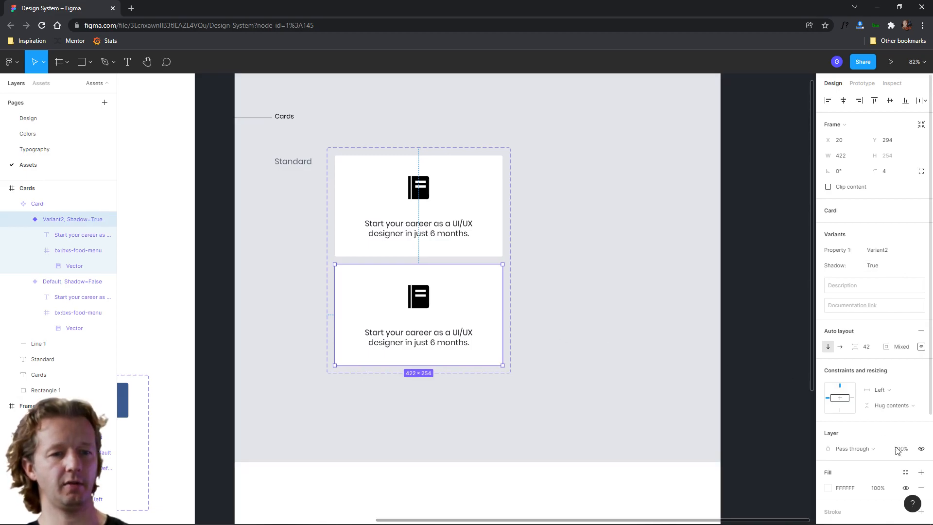
scroll(893, 448, down, 3)
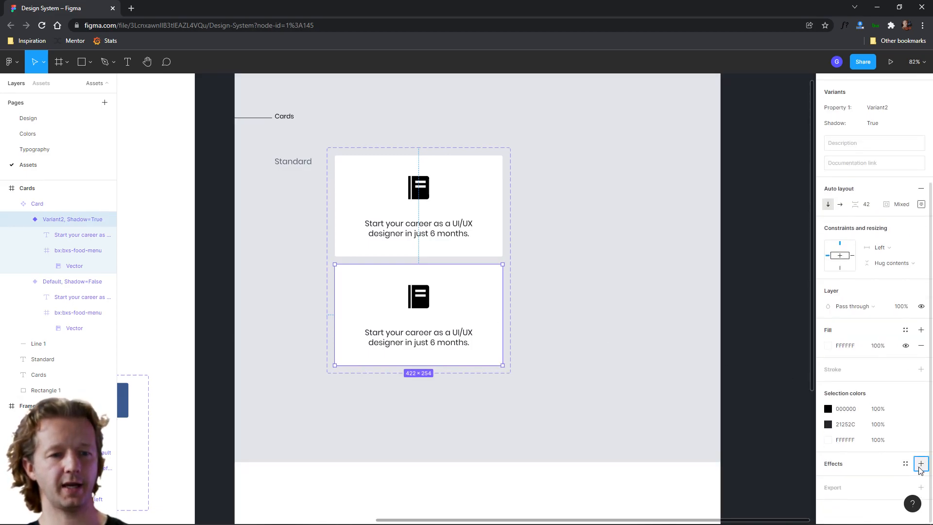
click(920, 466)
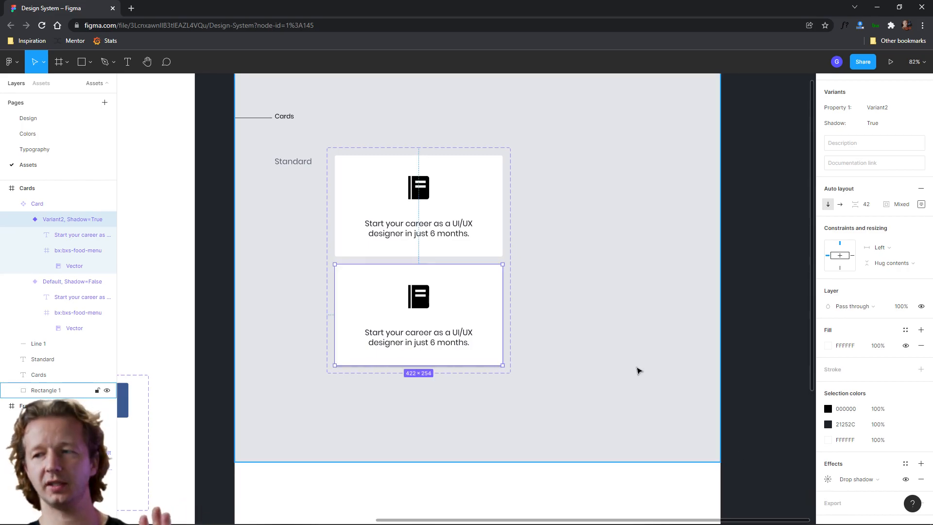
click(650, 309)
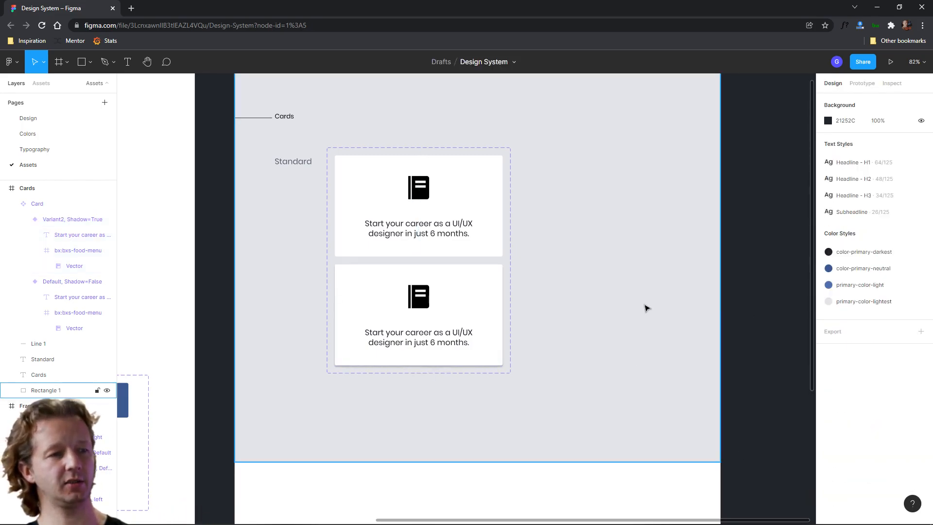
scroll(649, 309, down, 5)
drag(646, 344, 590, 259)
scroll(590, 259, up, 2)
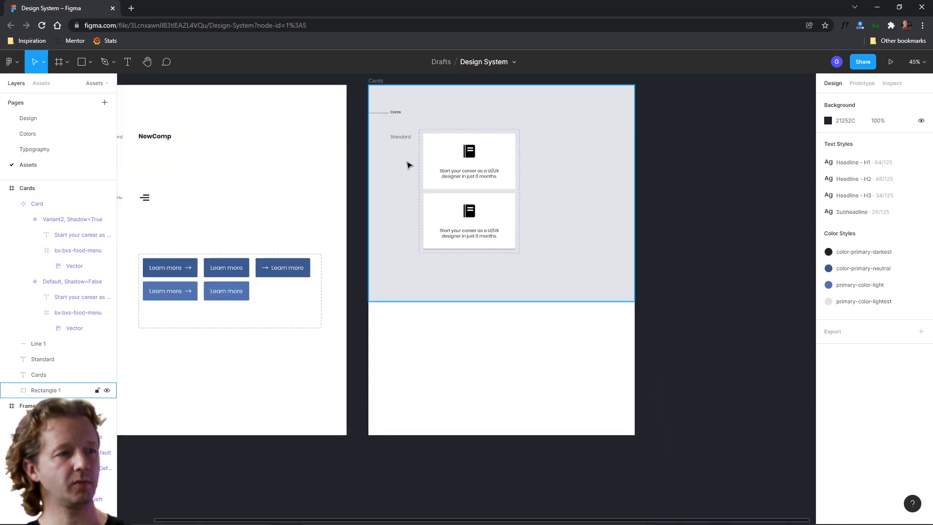
drag(494, 349, 517, 393)
drag(416, 326, 542, 404)
click(465, 213)
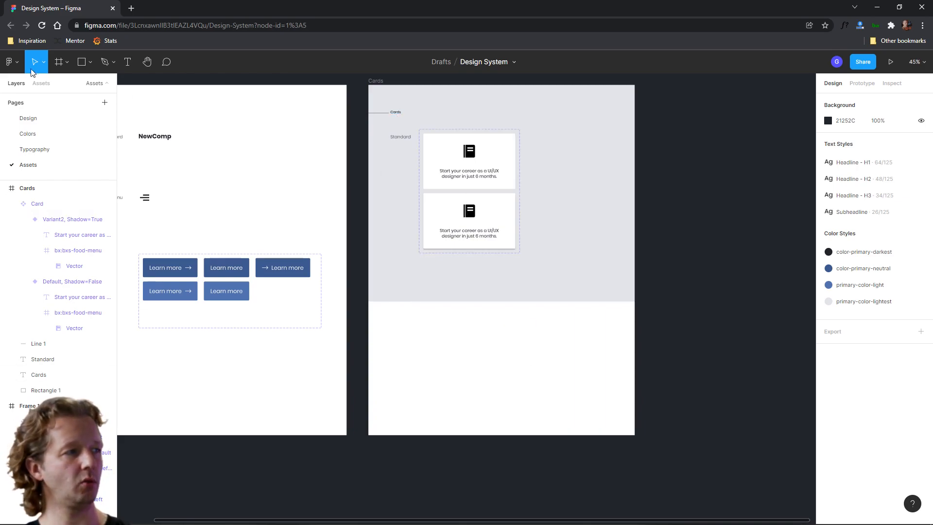
Place a Card instance from the assets into the white area of the Cards frame and switch its Shadow on
click(42, 84)
click(18, 138)
drag(31, 168, 455, 341)
click(873, 241)
click(585, 400)
scroll(546, 370, up, 5)
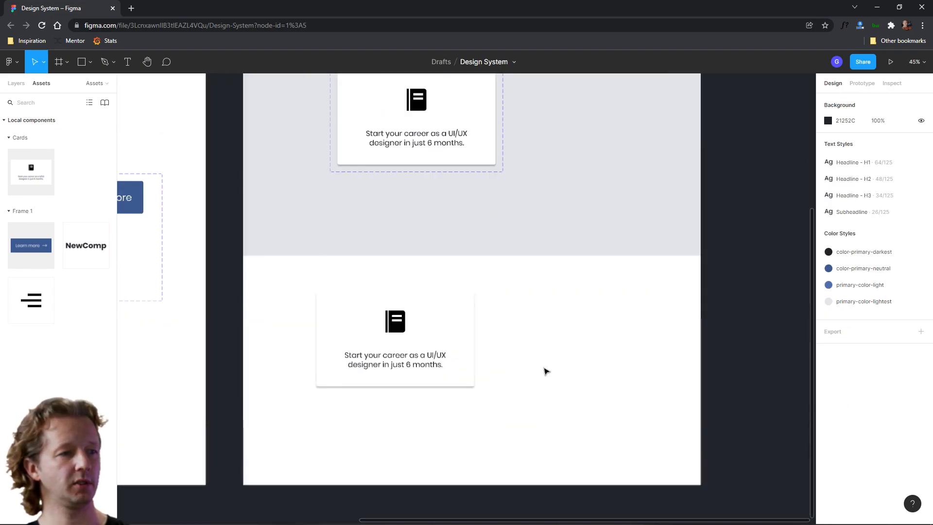
Reposition the Card instance lower in the white area below the grey background
scroll(537, 336, left, 2)
drag(426, 339, 447, 339)
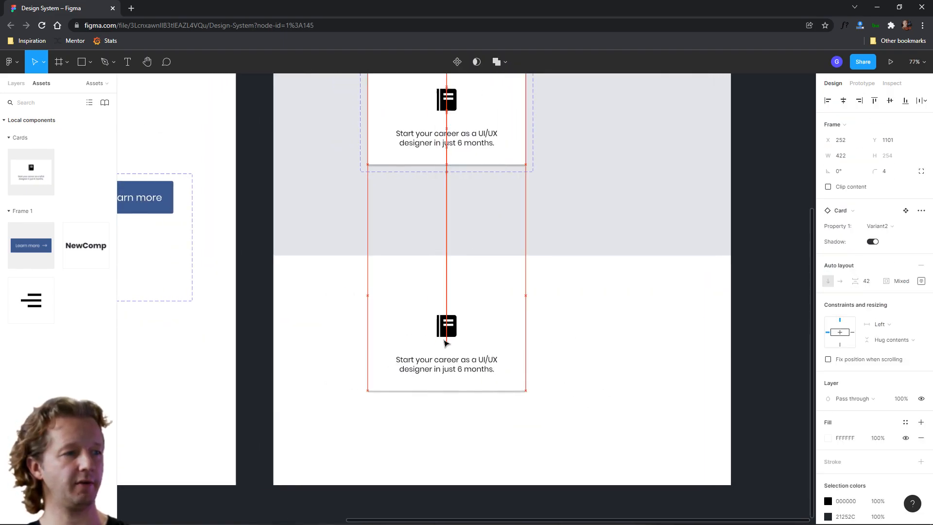
click(607, 345)
click(503, 362)
drag(502, 359, 501, 375)
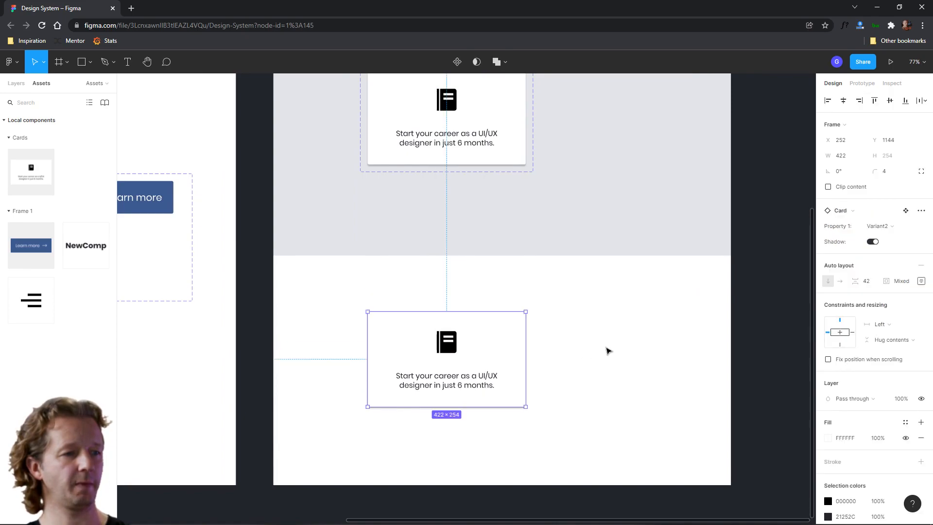
click(607, 347)
Open the drop shadow settings of the shadowed Card variant and set the blur to 16
drag(470, 272, 619, 284)
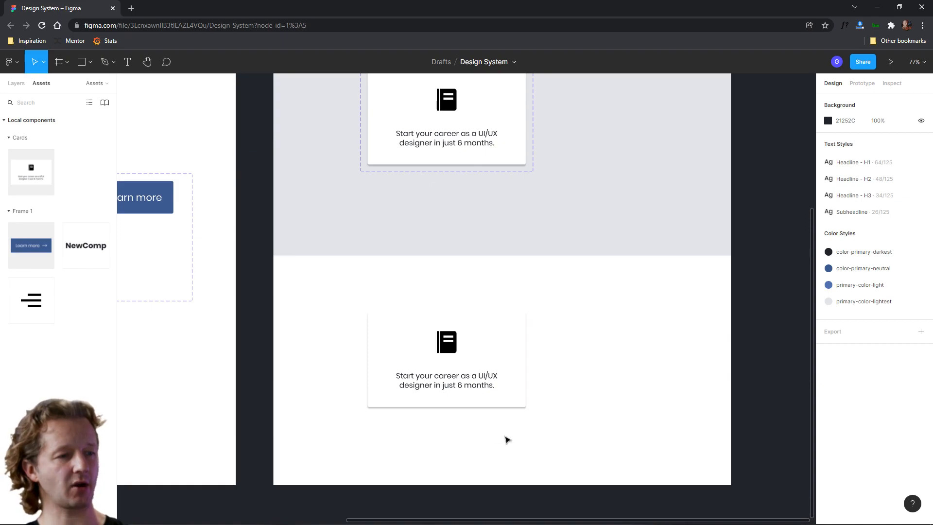
key(space)
drag(590, 288, 604, 336)
click(540, 173)
click(530, 169)
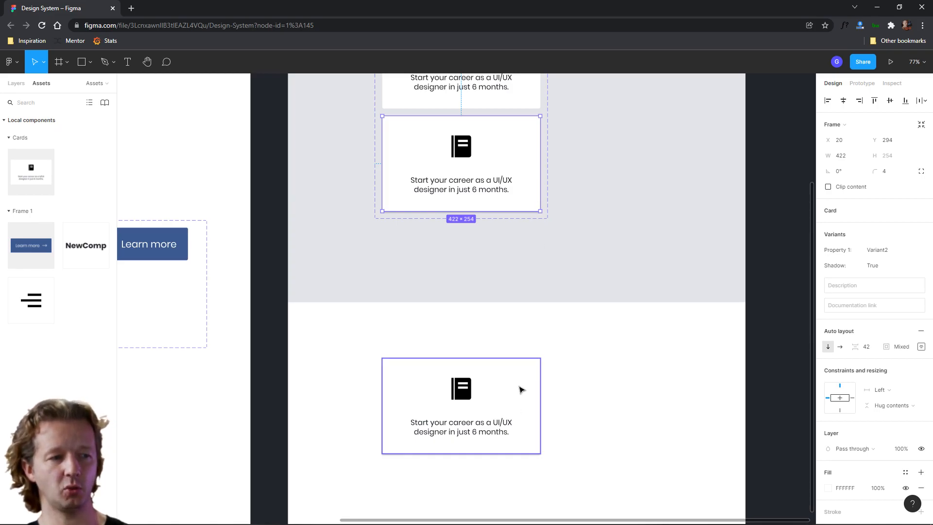
scroll(859, 473, down, 3)
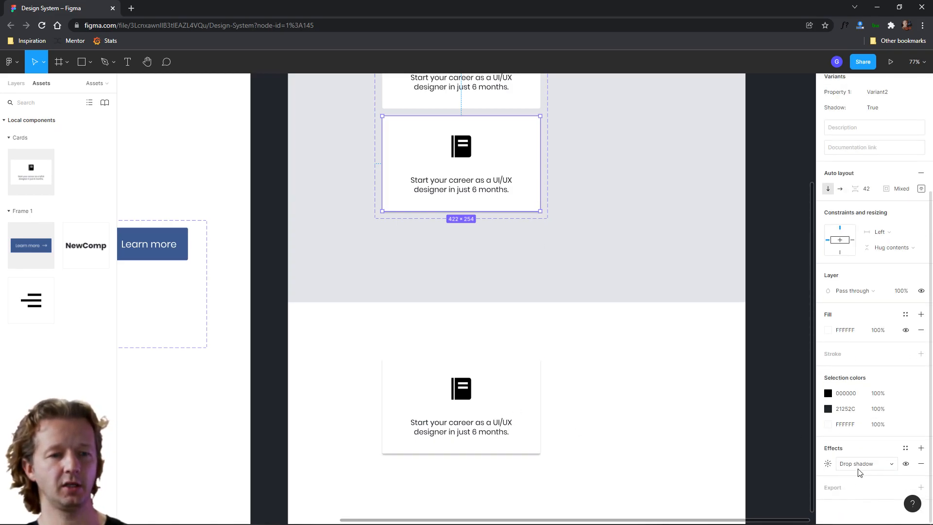
click(828, 463)
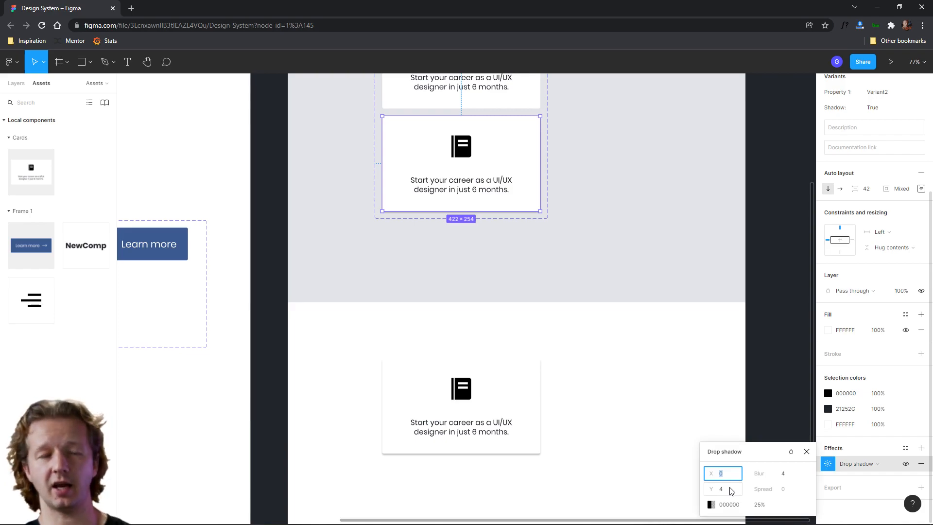
click(791, 478)
text(21)
key(Return)
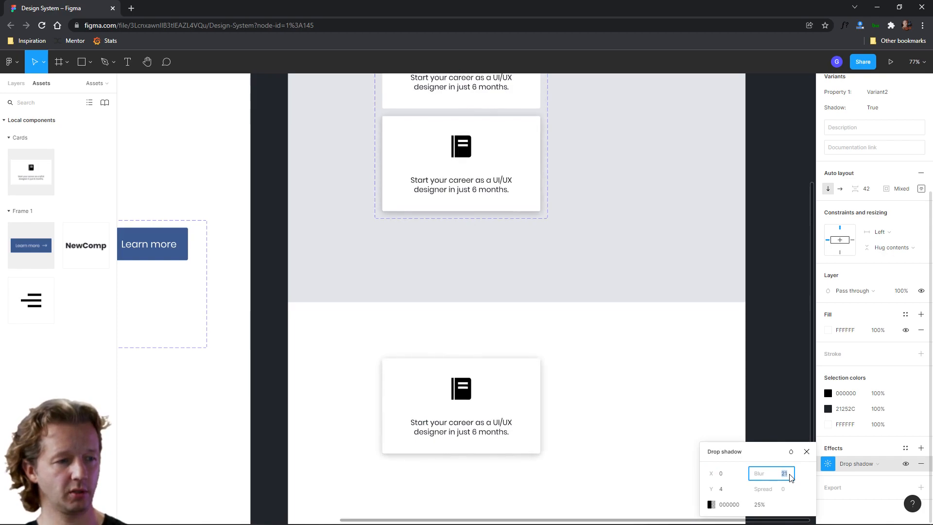
key(Down)
key(Down)
key(Down)
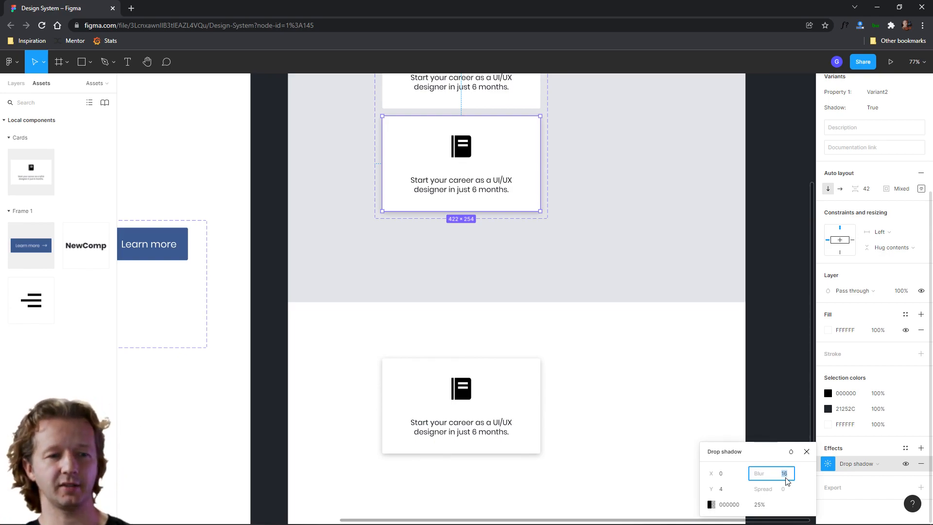
Set the drop shadow's X and Y offsets to 9
click(723, 475)
key(Up)
key(Up)
key(Up)
key(Up)
key(Up)
key(Up)
key(Up)
key(Up)
click(729, 489)
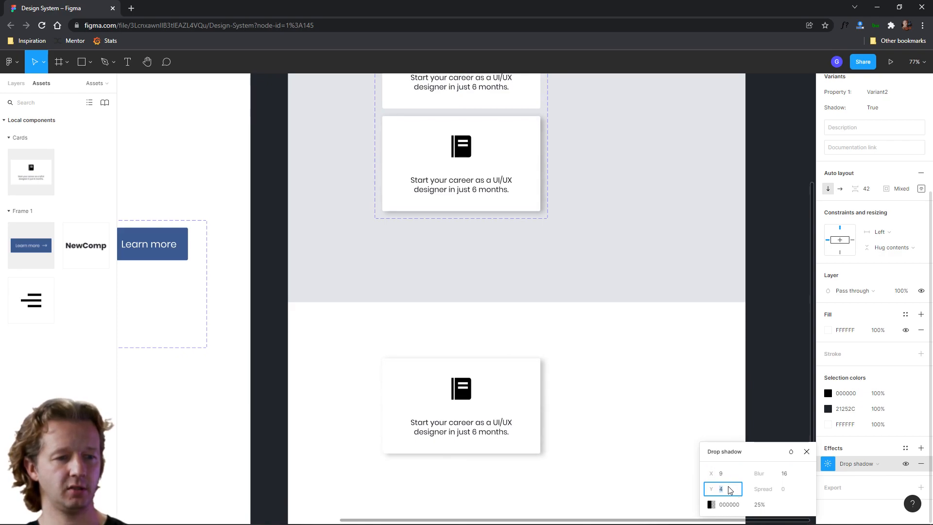
key(Up)
key(Up)
key(Up)
key(Up)
key(Up)
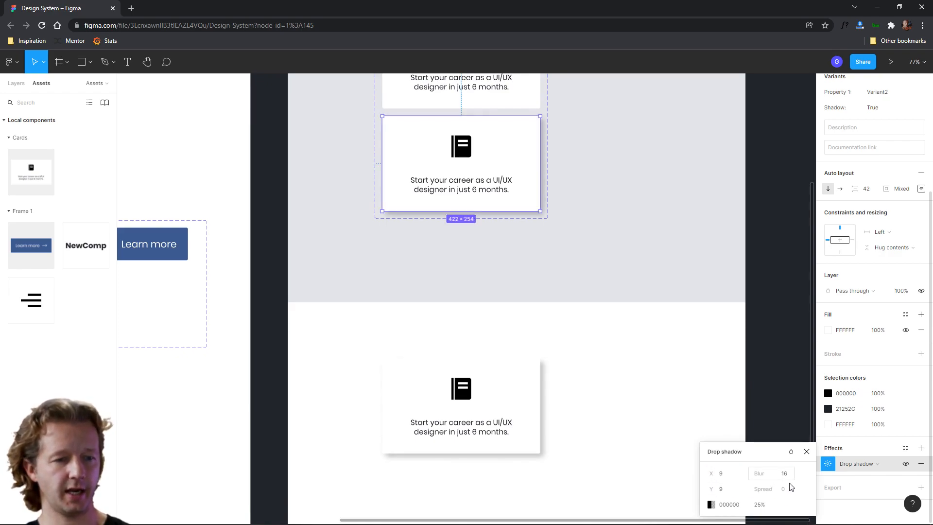
Lower the shadow colour opacity to 17% and raise the shadow blur to 30
click(711, 504)
drag(605, 345, 628, 426)
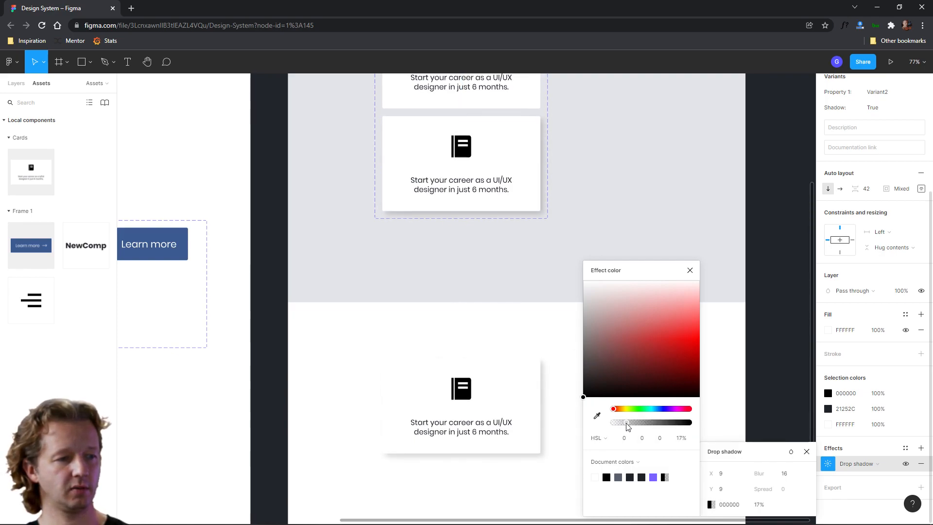
click(793, 475)
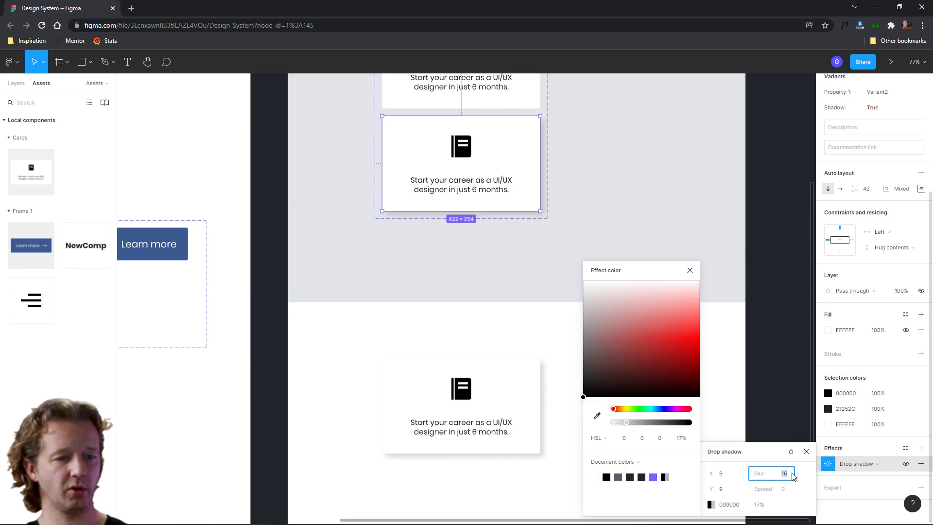
text(30)
key(Return)
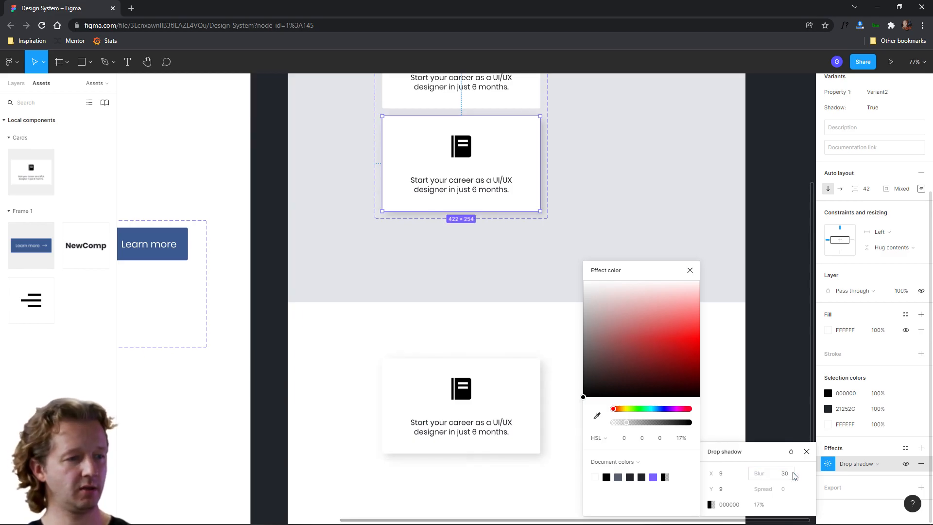
click(759, 354)
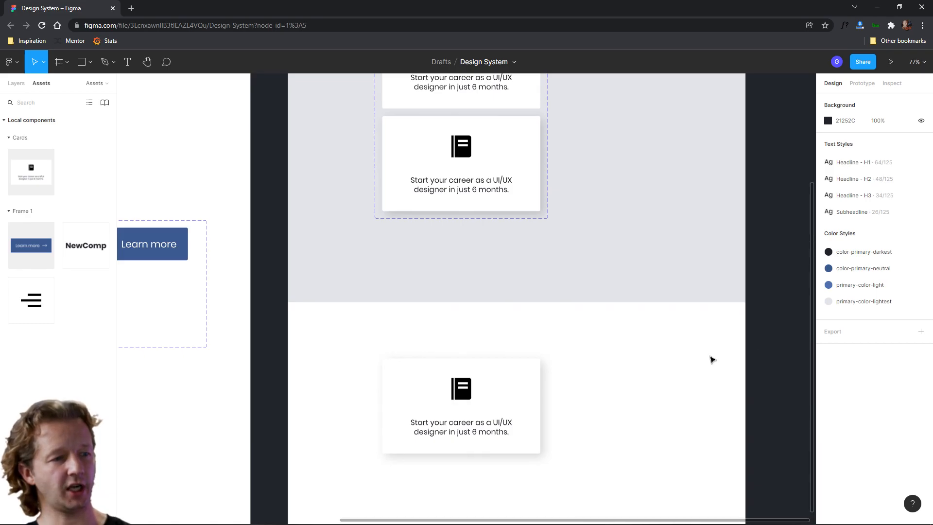
Duplicate the Standard label beside the shadowed card instance and rename it With Shadow
ctrl+scroll(582, 329, down, 3)
drag(600, 339, 678, 354)
click(560, 402)
click(474, 395)
alt+drag(477, 138, 483, 381)
double_click(484, 381)
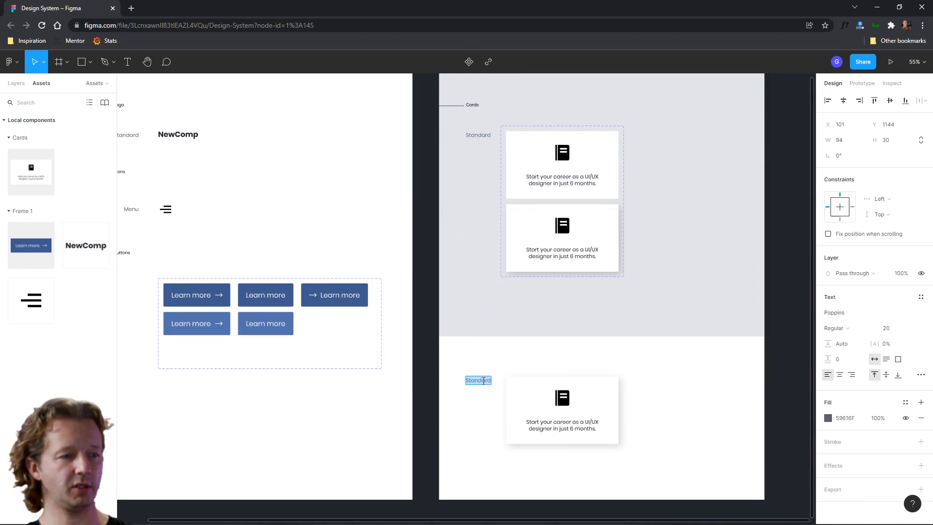
text(Shad)
key(BackSpace)
key(BackSpace)
key(BackSpace)
key(BackSpace)
text(With Shadow)
key(Escape)
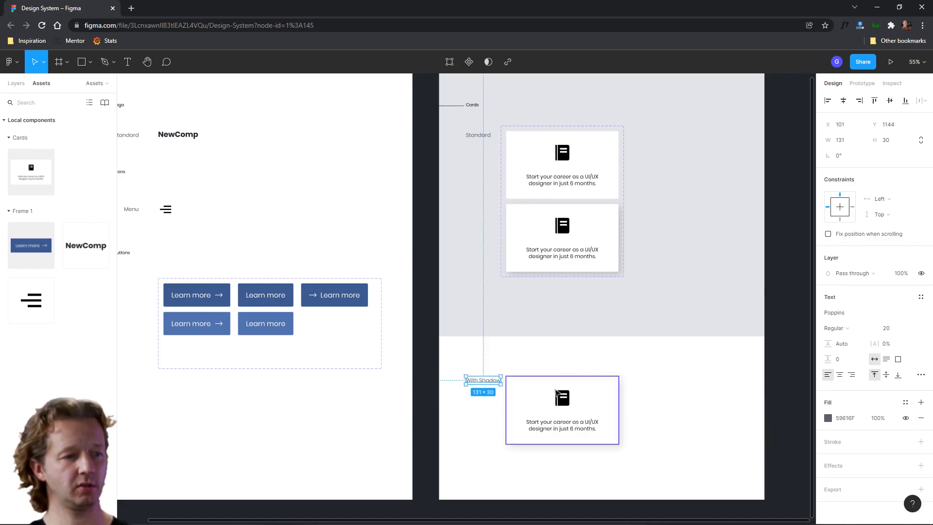
Review the Cards frame with both card variants, the shadowed instance and its label
click(683, 389)
click(570, 442)
shift+click(559, 148)
click(700, 443)
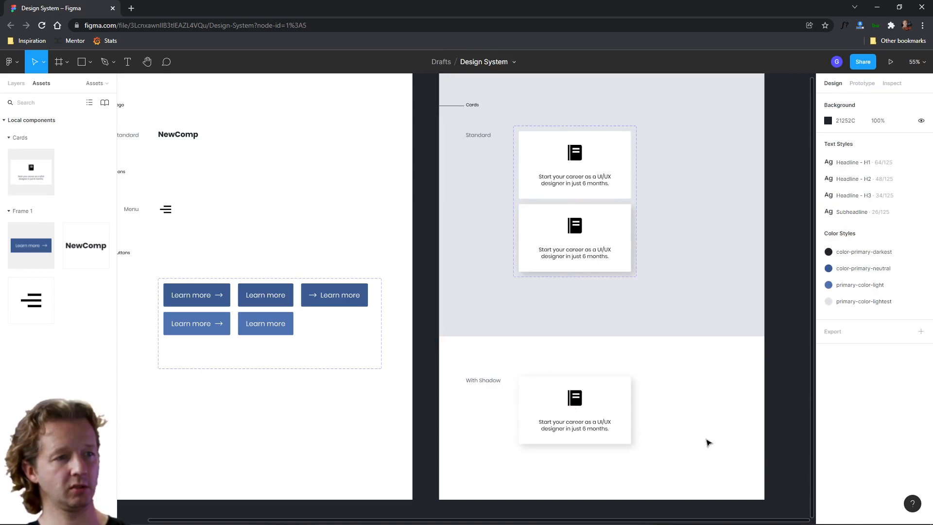
ctrl+scroll(726, 400, down, 5)
scroll(664, 345, right, 3)
ctrl+scroll(621, 343, up, 5)
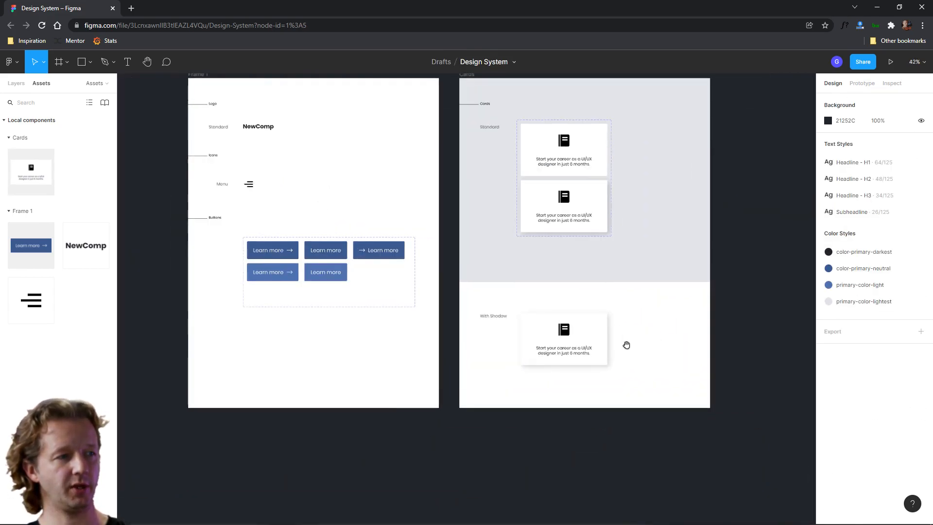
click(15, 87)
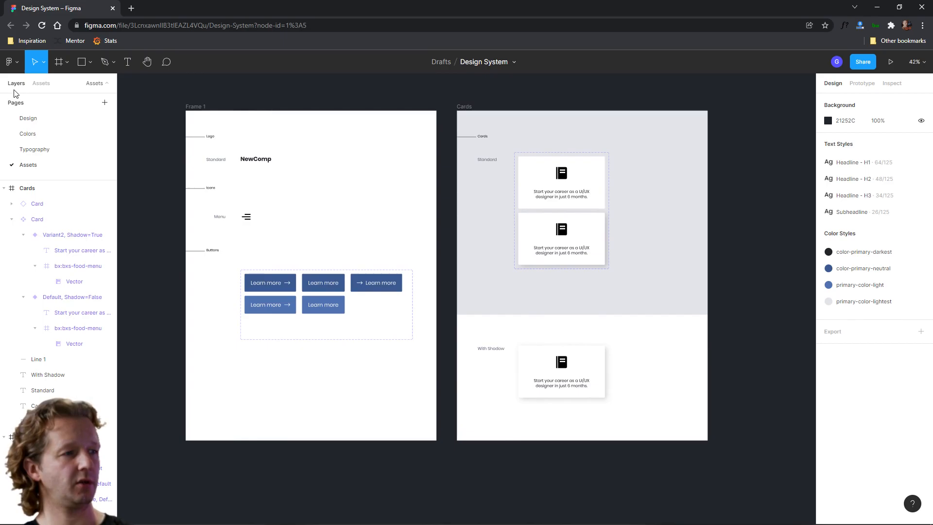
Open the Design page and place a Card component instance from the assets into the grey lower section of the iPad frame
click(28, 119)
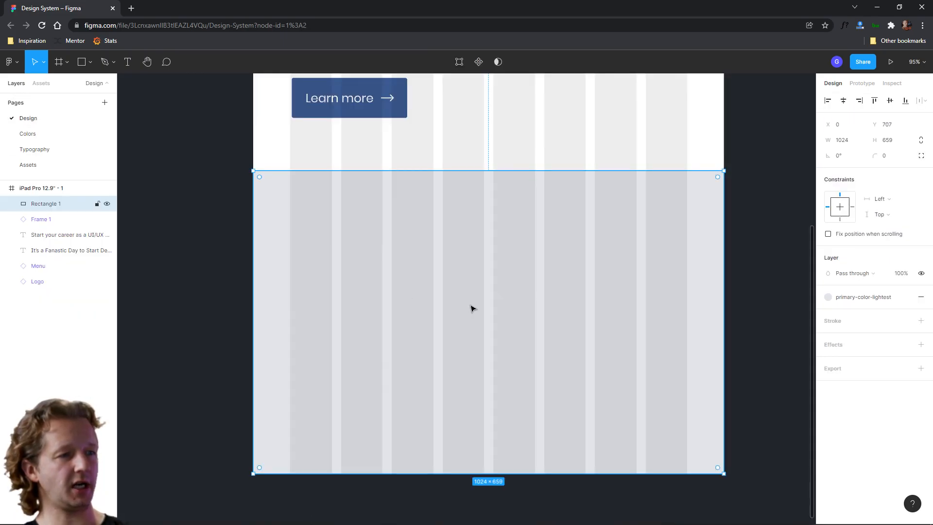
click(774, 271)
click(42, 83)
drag(27, 175, 549, 280)
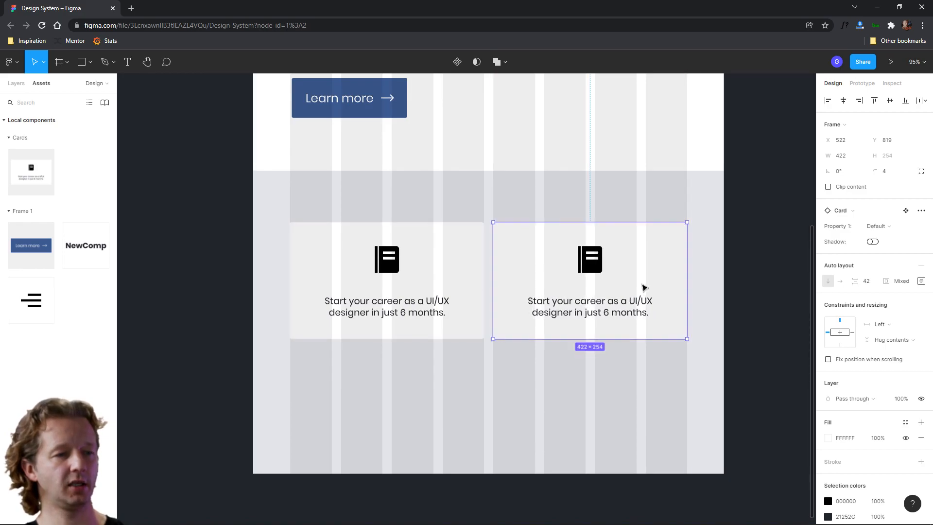
double_click(604, 310)
double_click(604, 310)
click(754, 294)
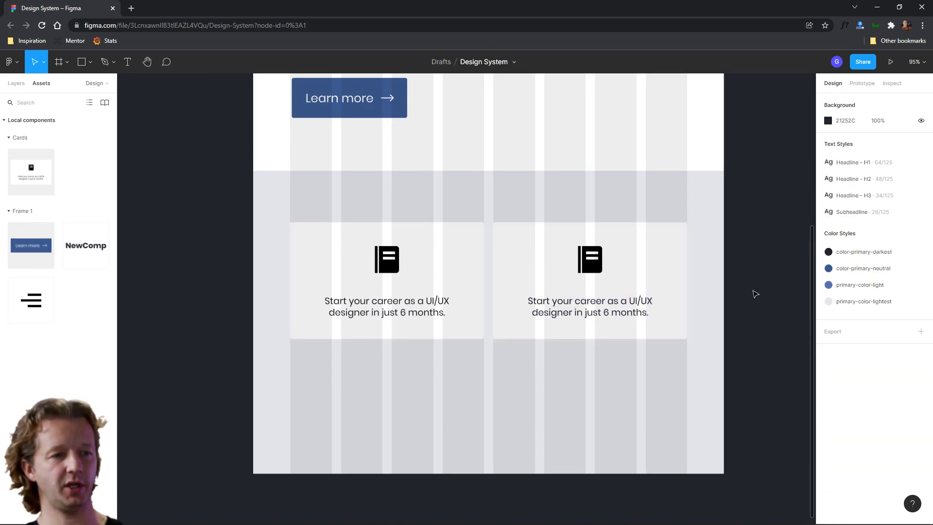
Select the iPad Pro frame and hide its layout grids
scroll(755, 294, down, 5)
drag(760, 281, 648, 319)
click(436, 113)
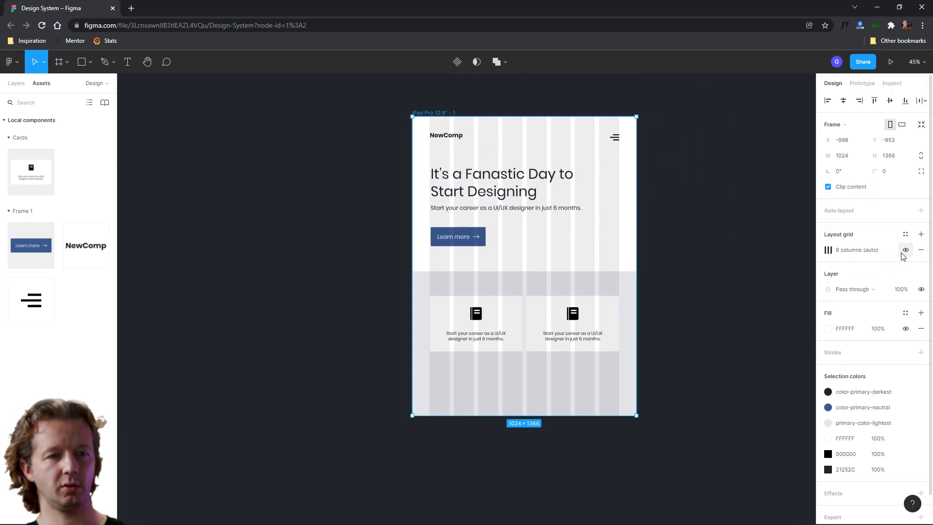
key(ctrl+shift+4)
click(744, 300)
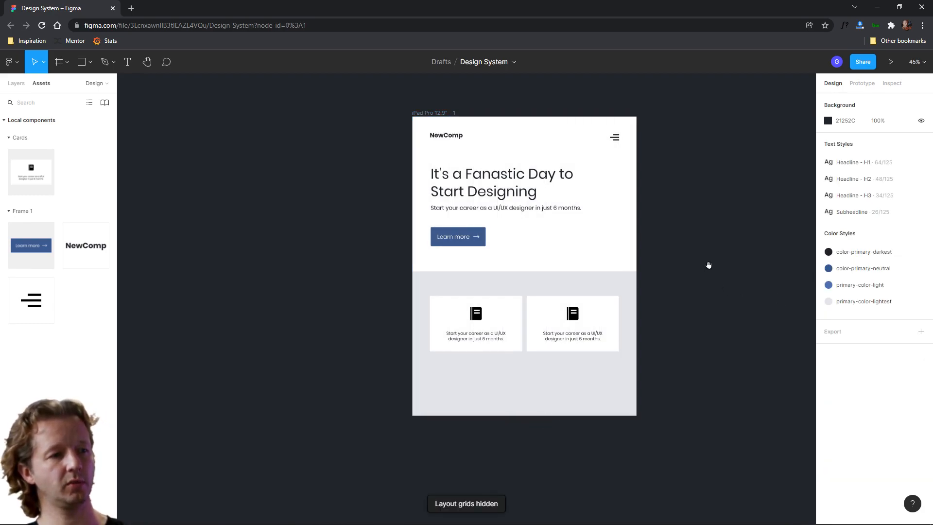
Shorten the iPad Pro frame's height by moving its bottom edge up
drag(708, 266, 645, 282)
click(371, 128)
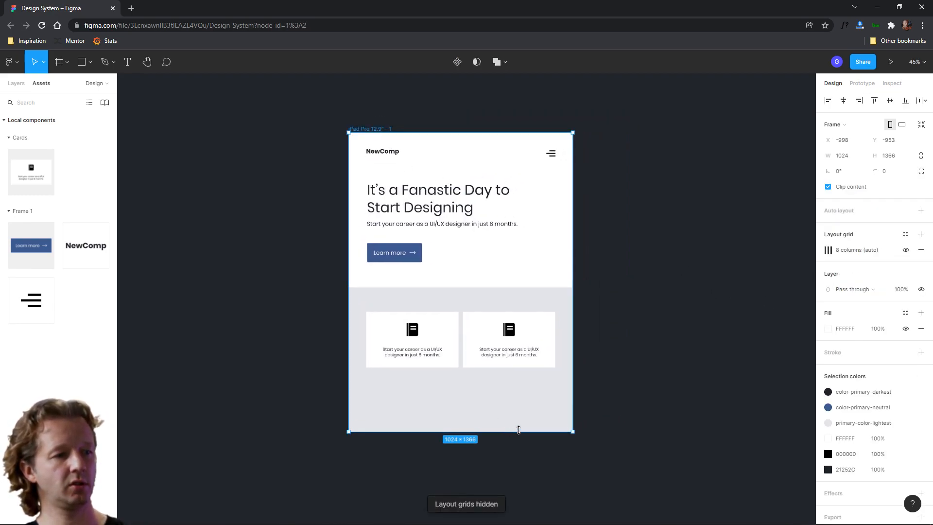
drag(512, 431, 526, 397)
click(659, 324)
Zoom in and inspect the page layout with its headline and the two cards
scroll(600, 219, up, 1)
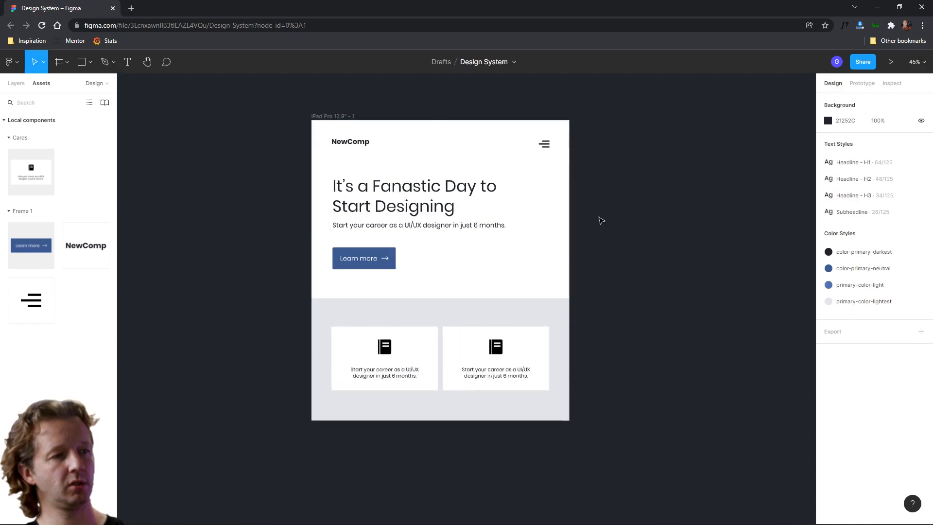
scroll(600, 224, up, 2)
scroll(604, 226, down, 1)
drag(632, 236, 658, 237)
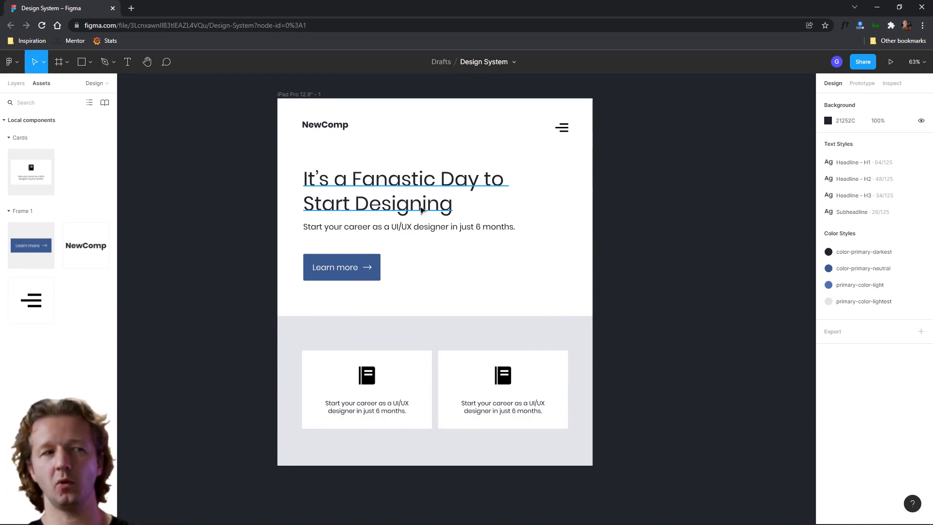
click(442, 210)
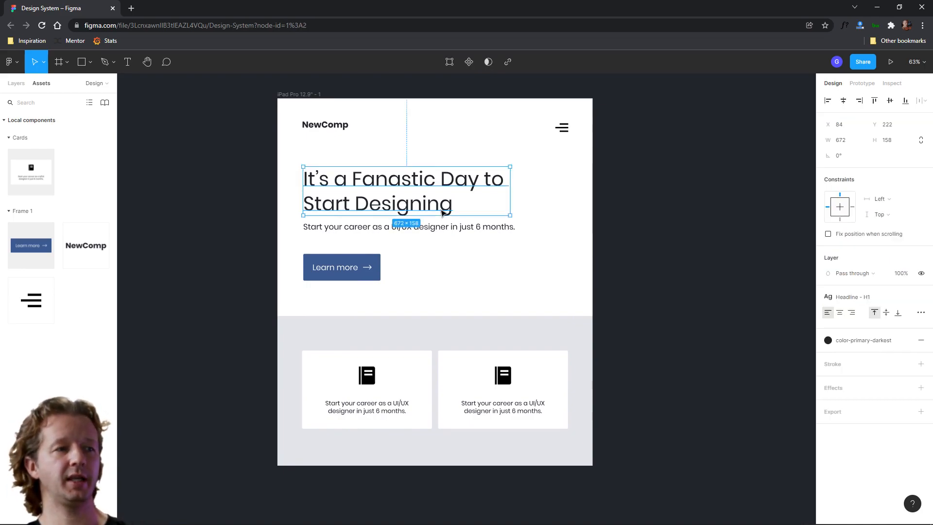
click(659, 223)
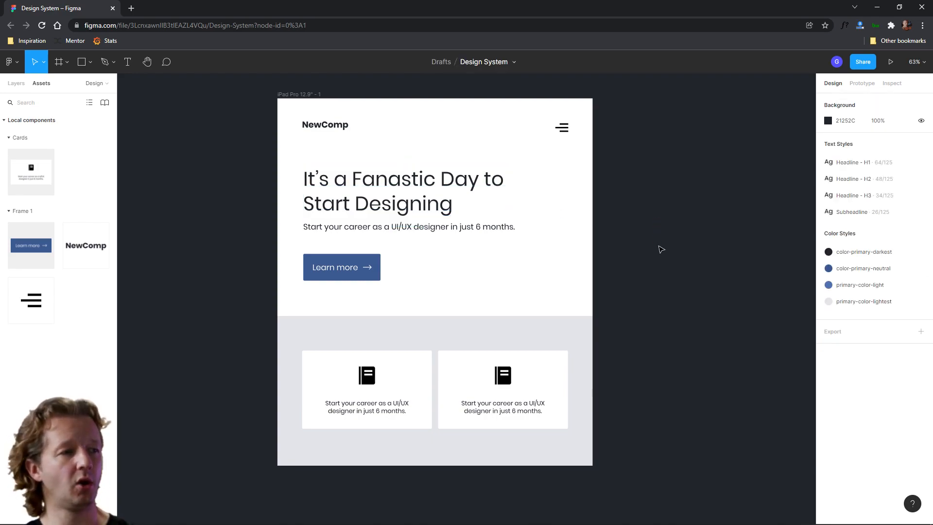